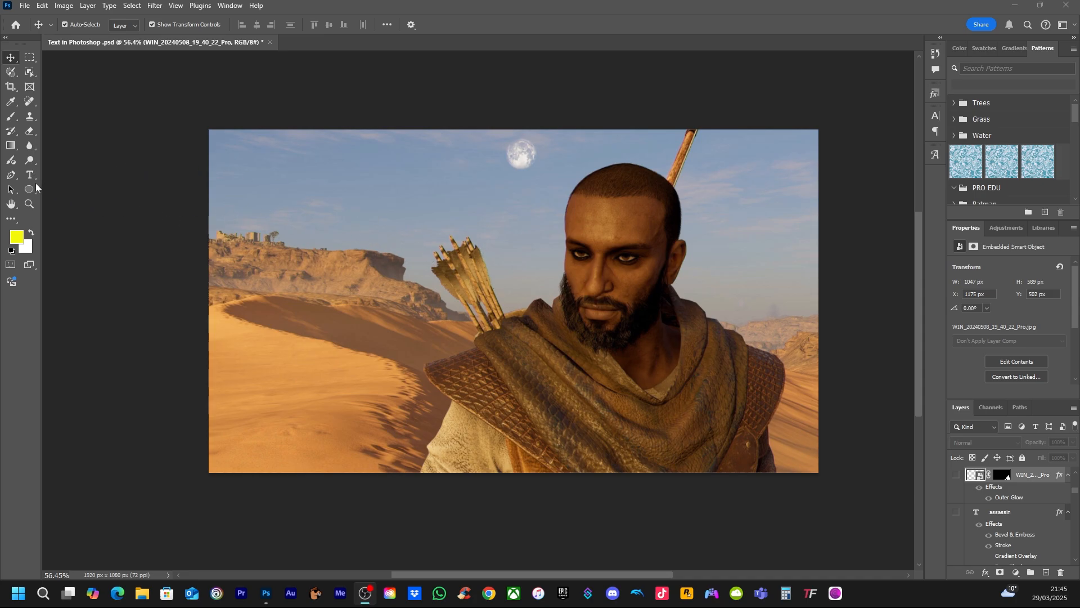
Add a black text layer reading "Assassinscreed" above the desert portrait layer, using the default foreground colour
click(222, 221)
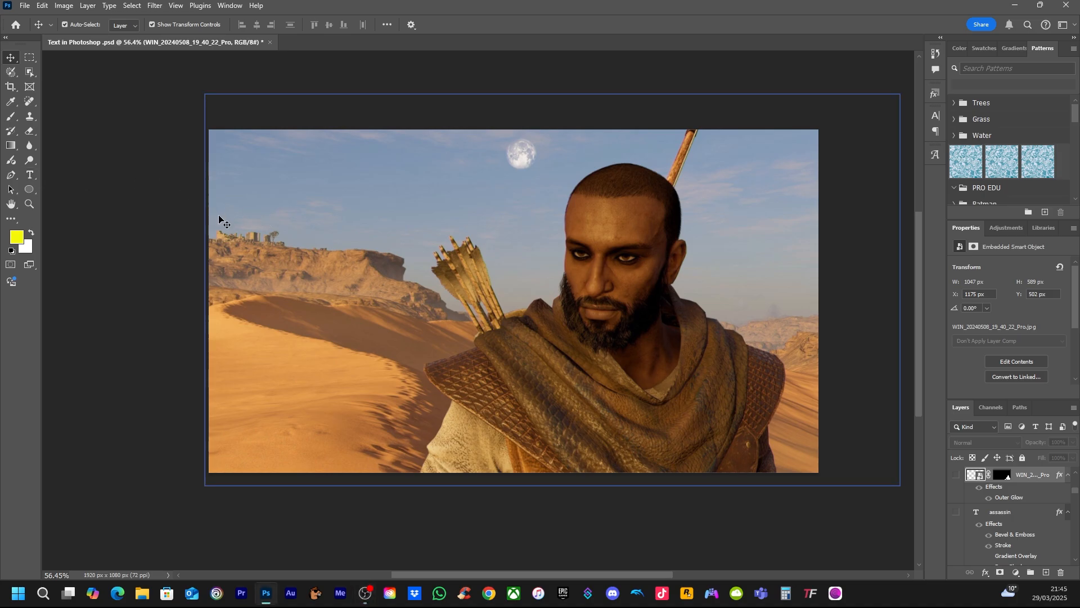
key(d)
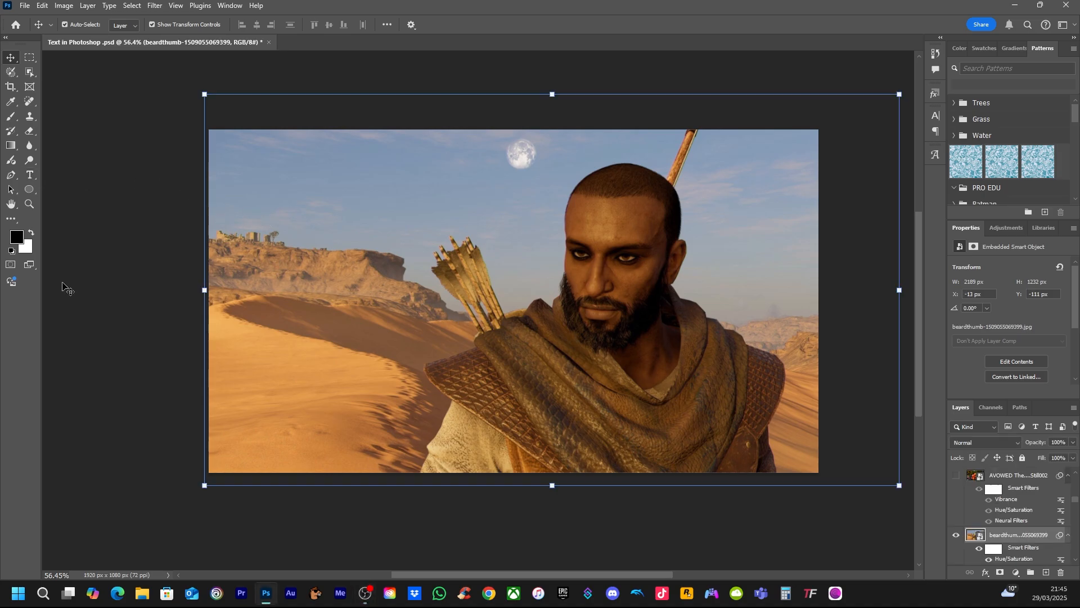
click(30, 175)
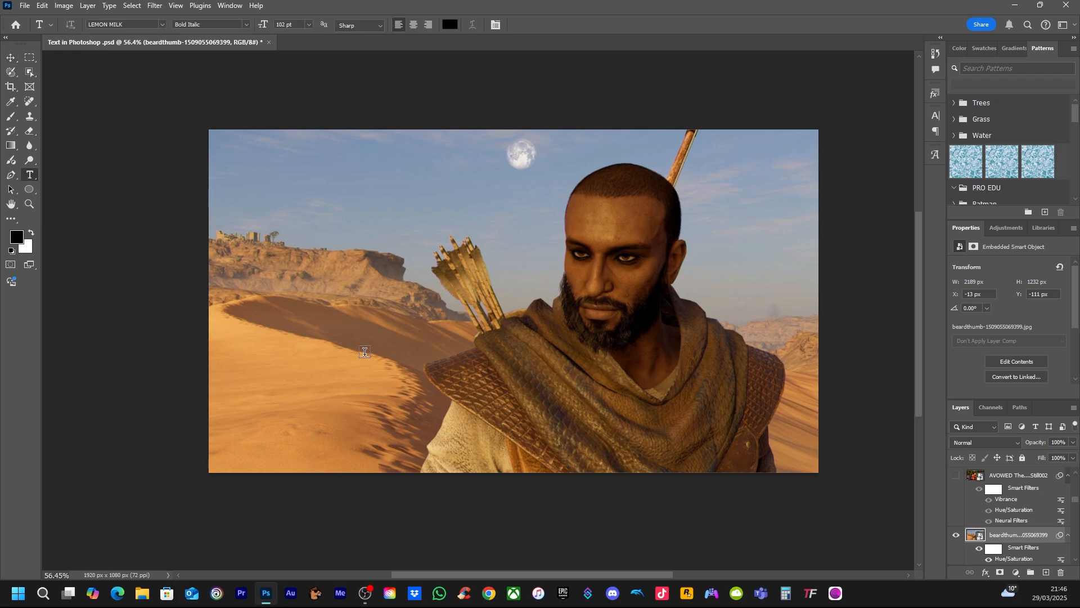
click(406, 290)
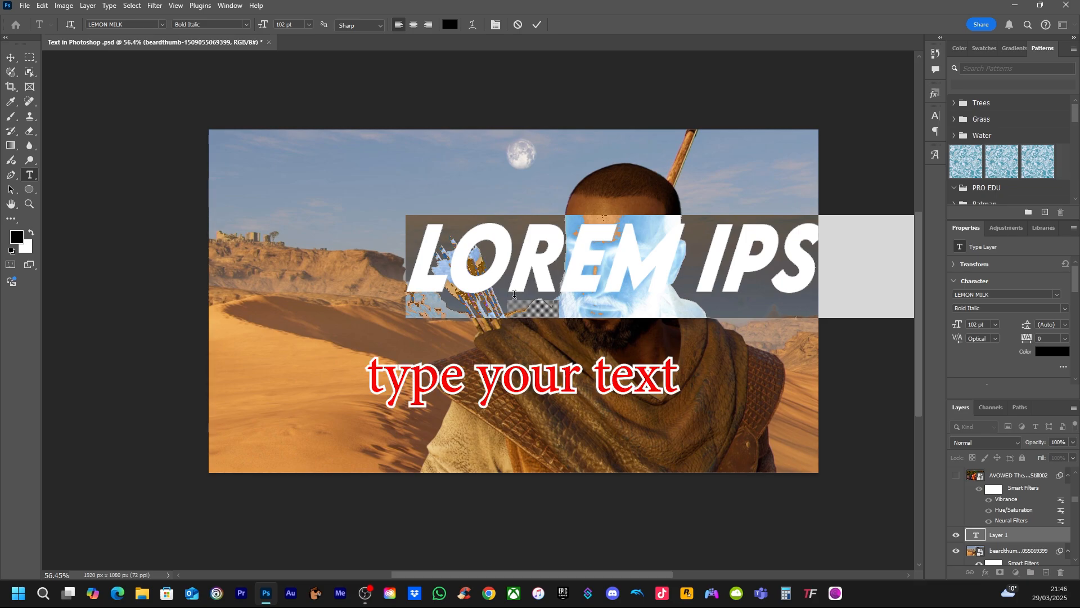
text(ASSAS)
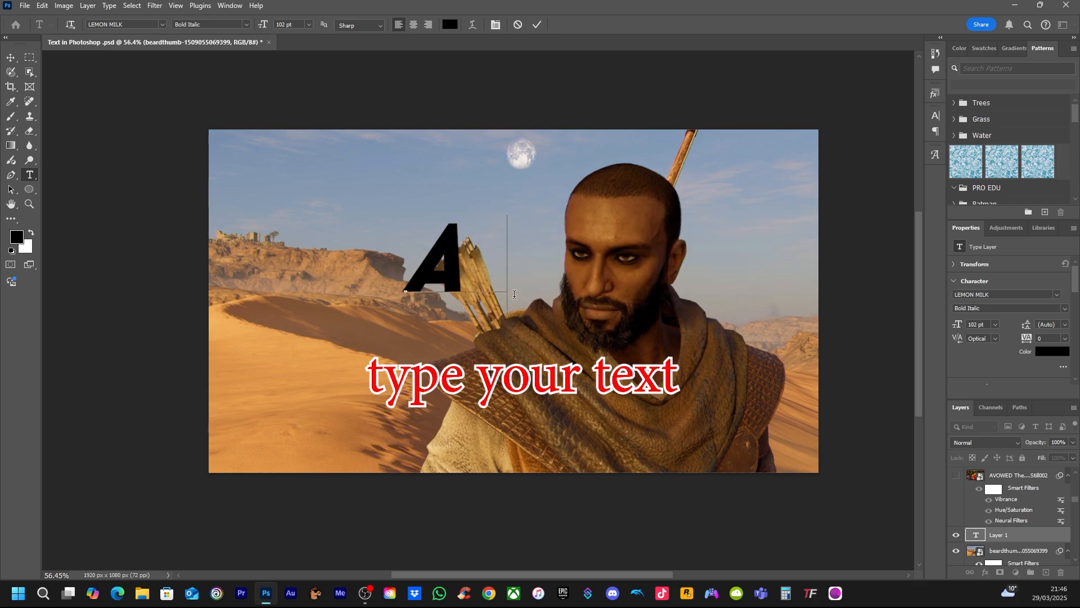
text(SINS)
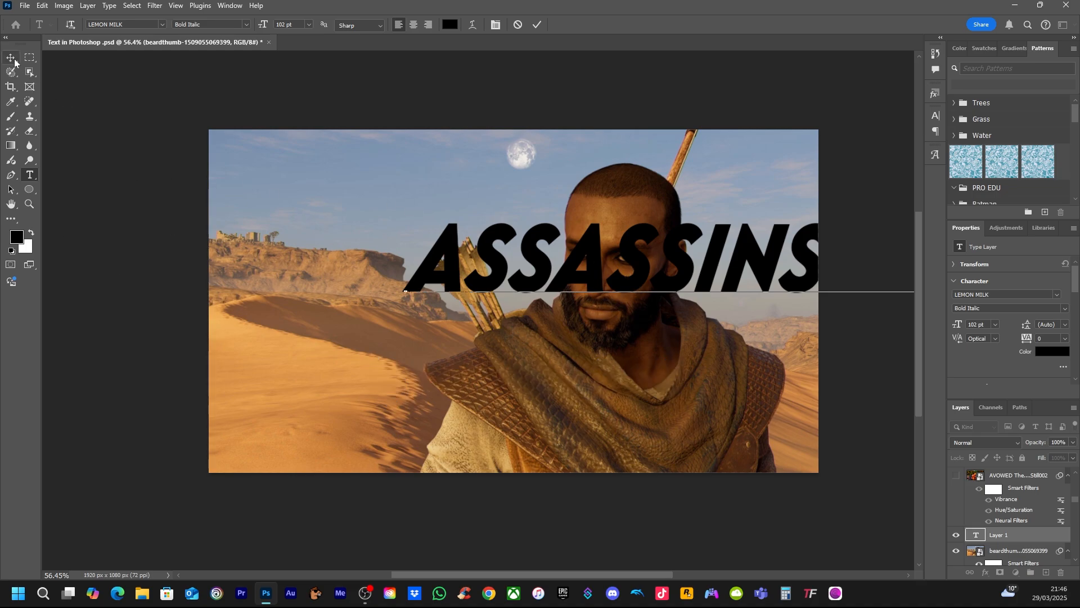
click(11, 59)
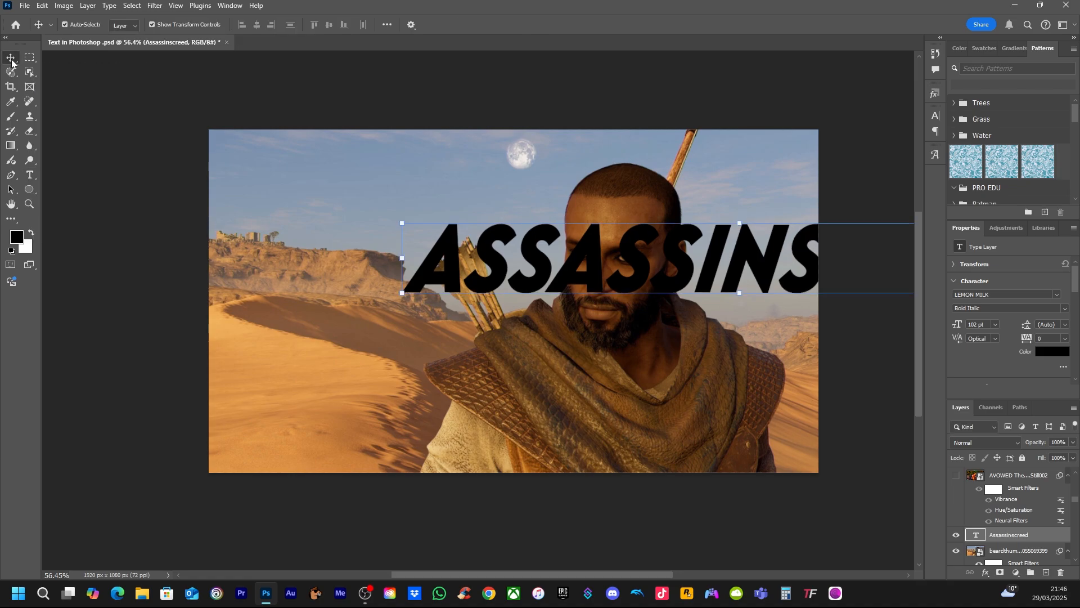
Narrow the title's horizontal scale to 190% and position it across the middle of the image
drag(598, 277, 407, 236)
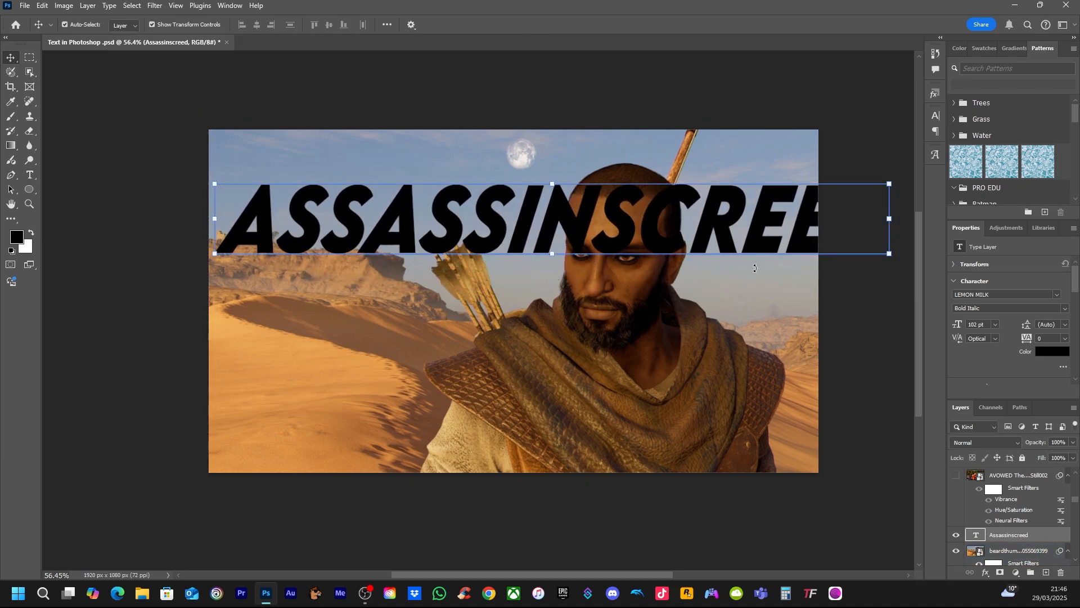
click(936, 116)
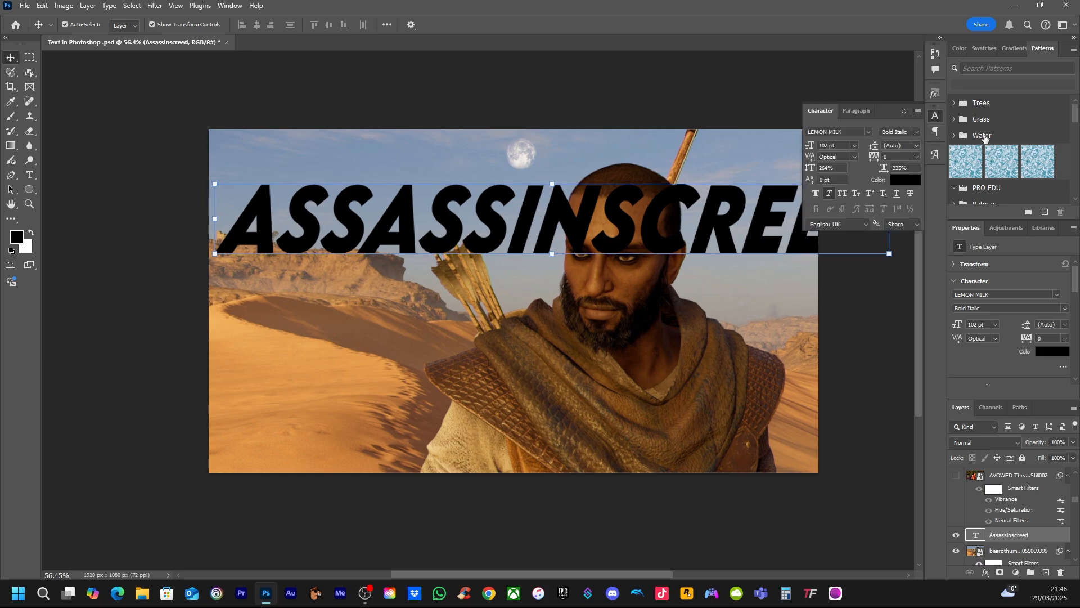
click(937, 116)
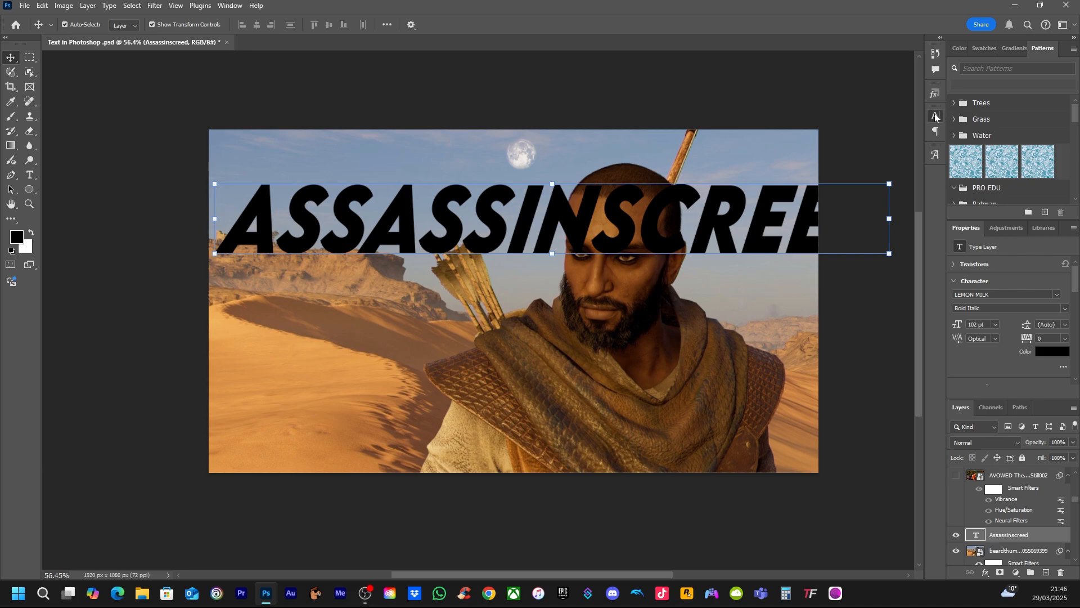
click(936, 117)
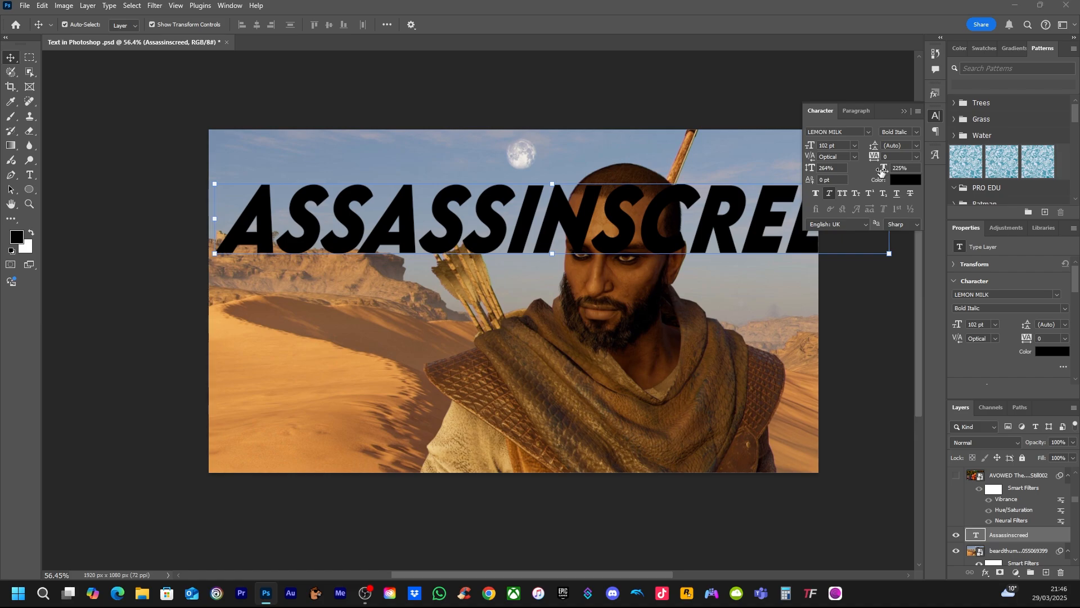
drag(882, 170, 859, 170)
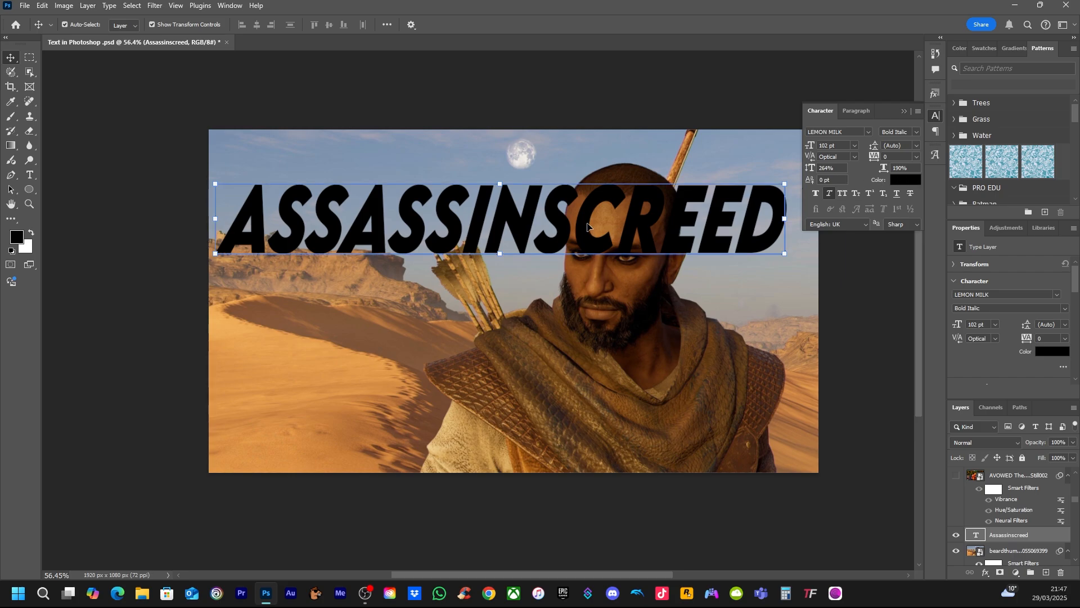
drag(564, 227, 574, 204)
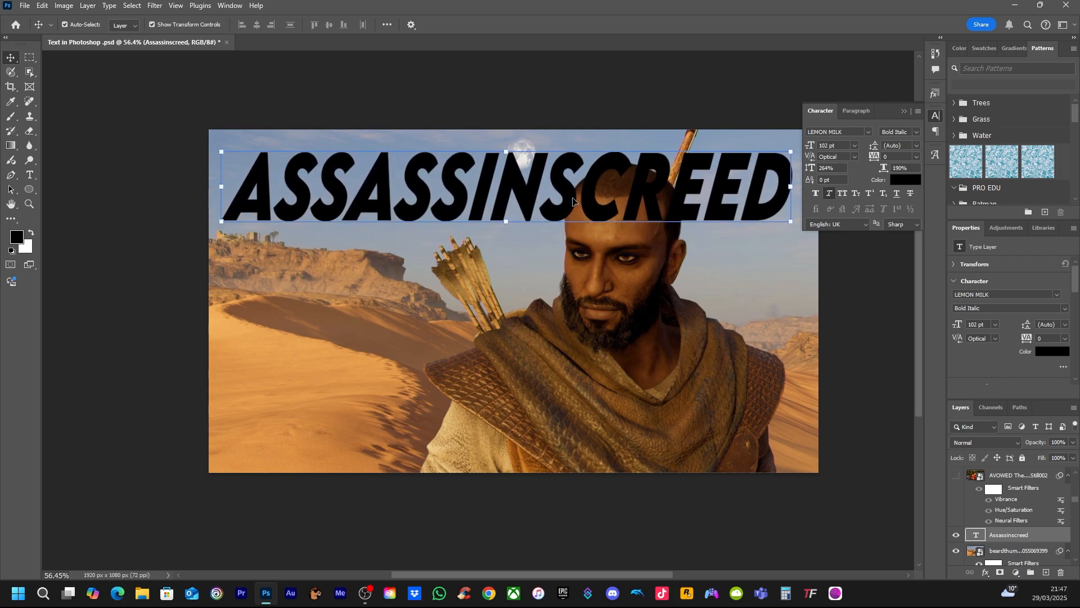
drag(585, 202, 589, 298)
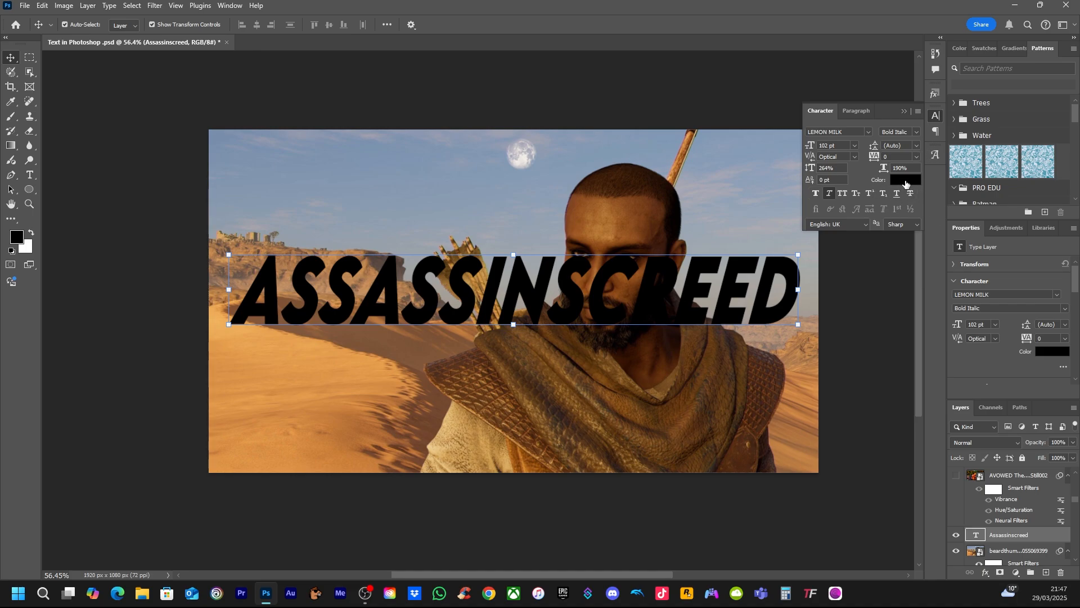
Try yellow and blue for the title text, then set its colour to red f1270c
key(i)
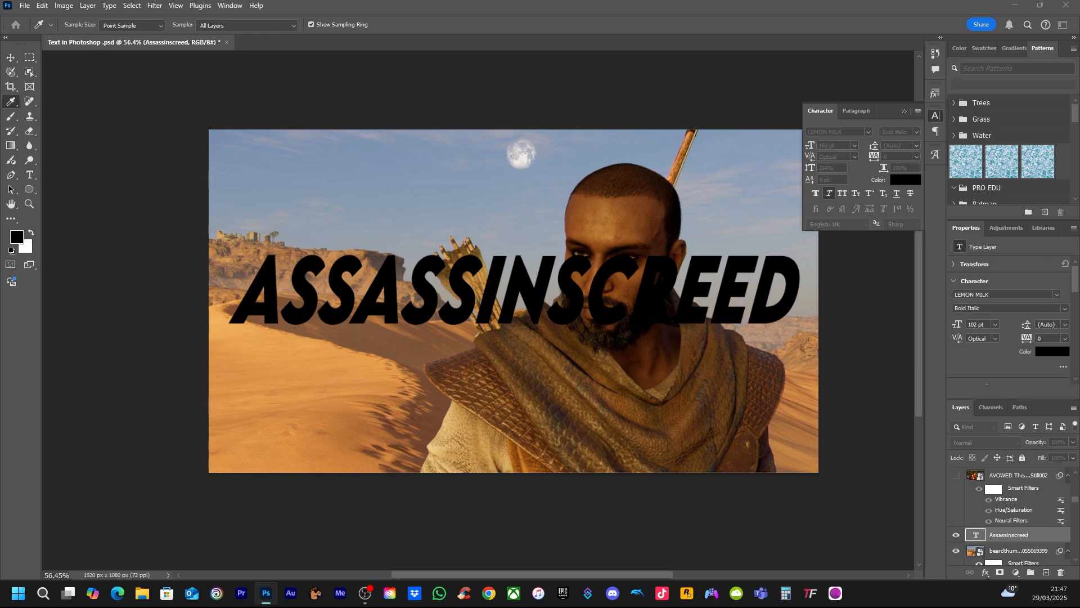
drag(1078, 453, 857, 336)
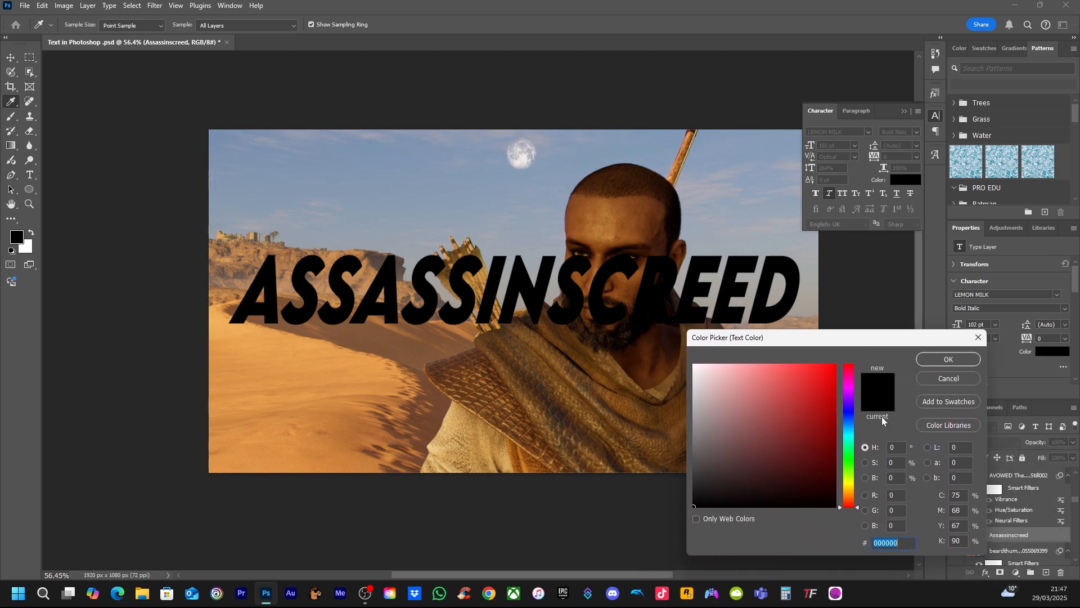
click(851, 485)
drag(828, 385, 829, 371)
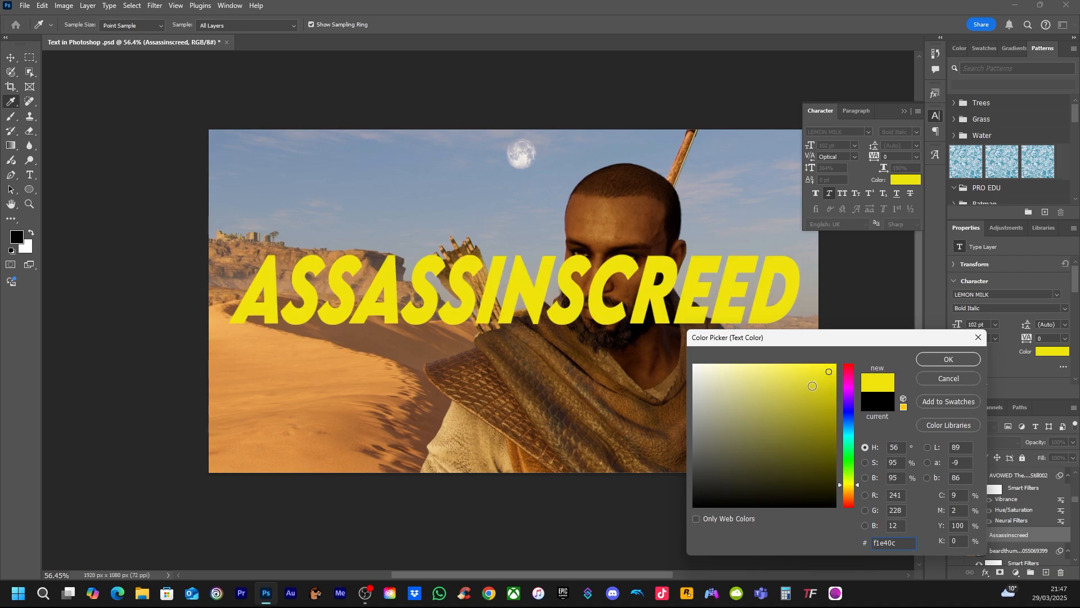
click(849, 505)
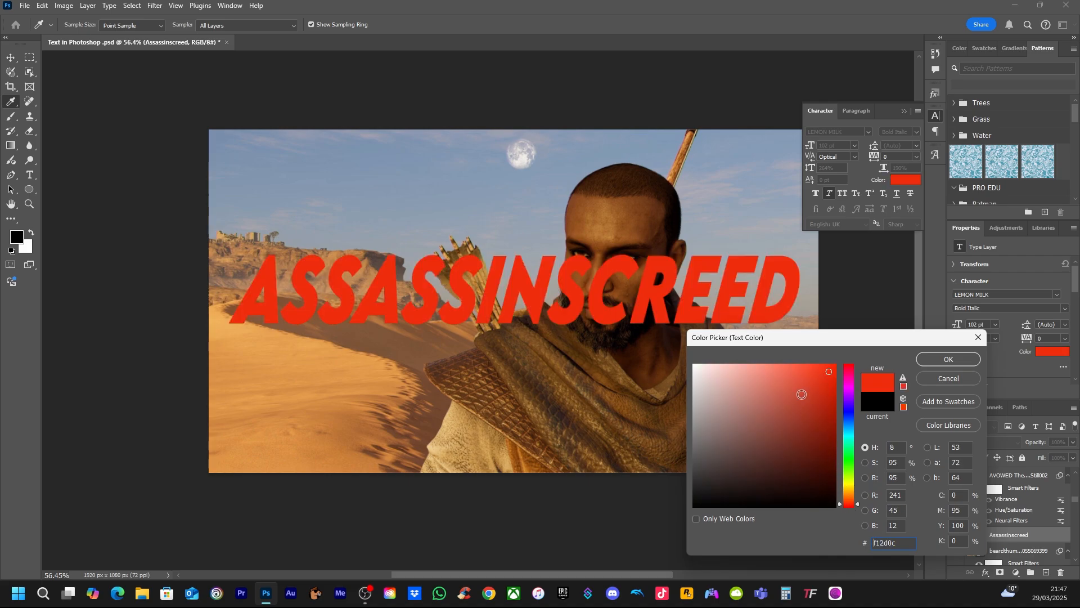
click(851, 410)
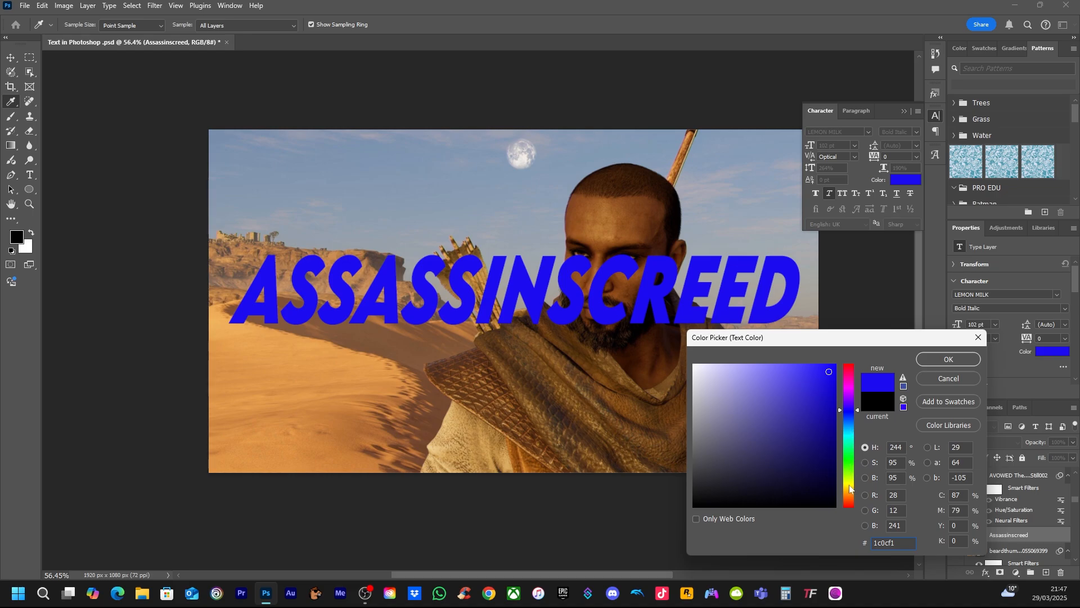
click(848, 506)
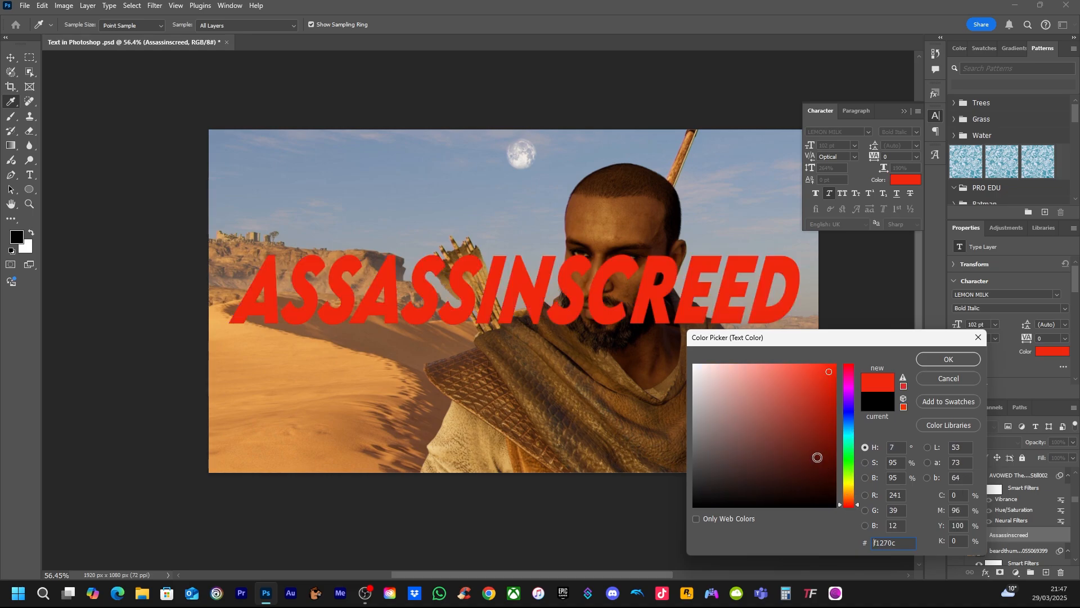
click(945, 364)
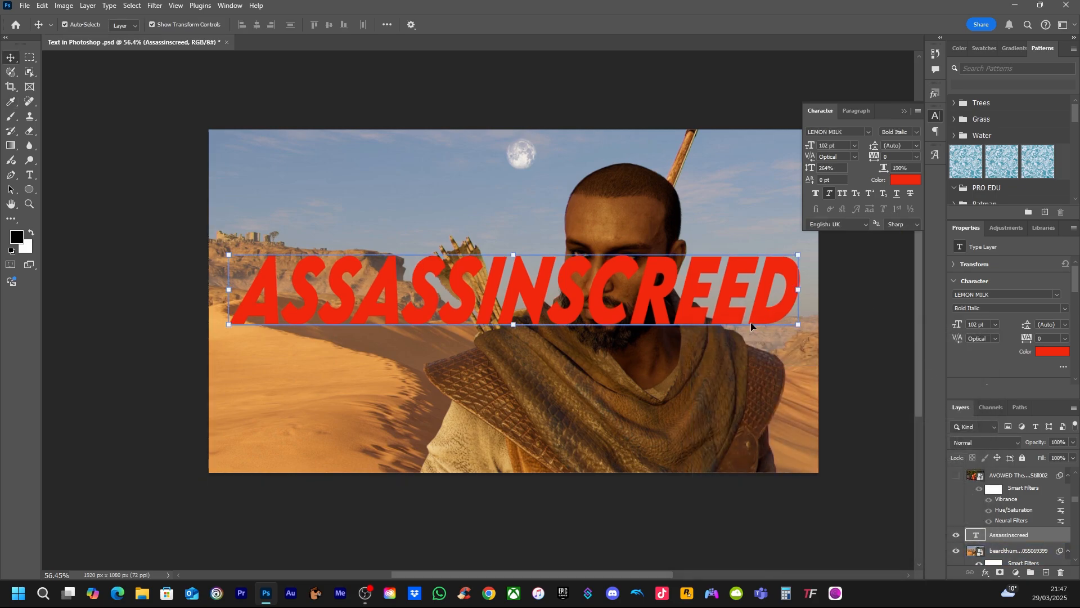
Insert a space so the title reads "Assassins creed" and move it up over the sky and forehead
drag(596, 309, 595, 243)
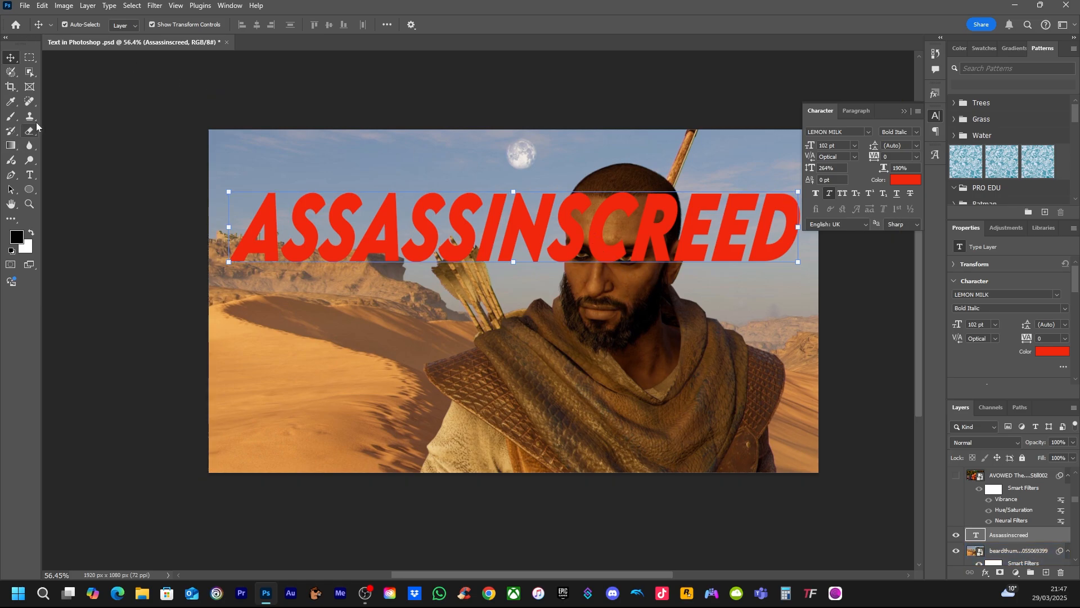
click(31, 176)
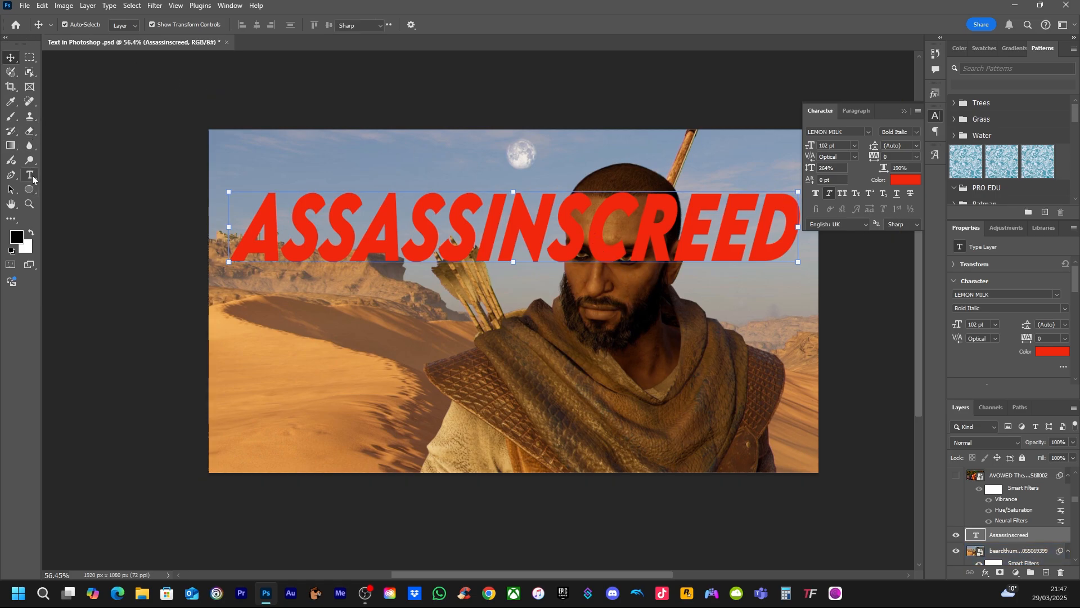
click(589, 237)
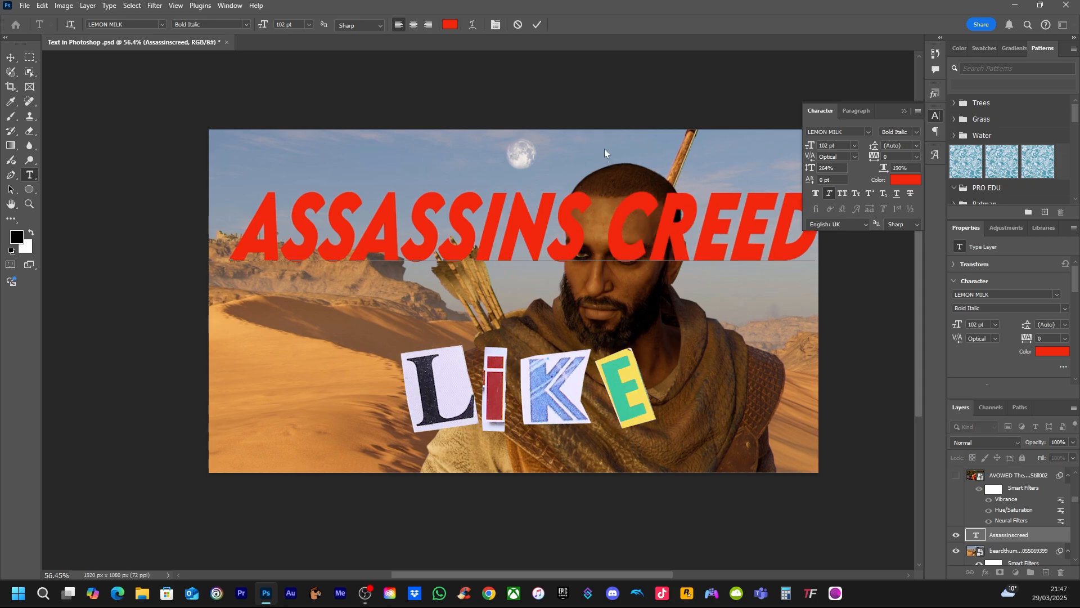
click(11, 58)
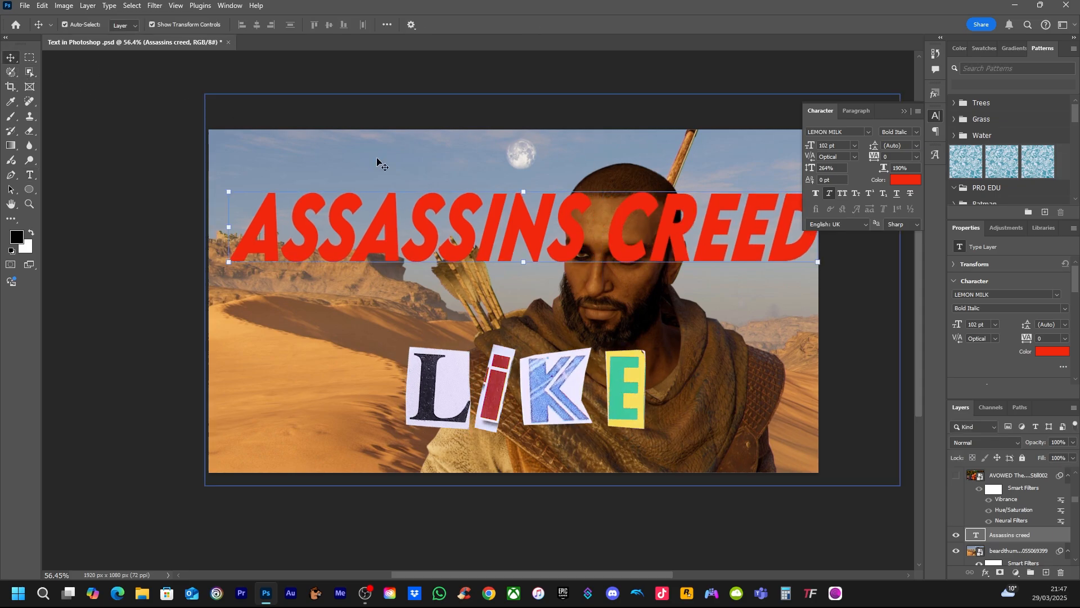
drag(618, 242, 608, 223)
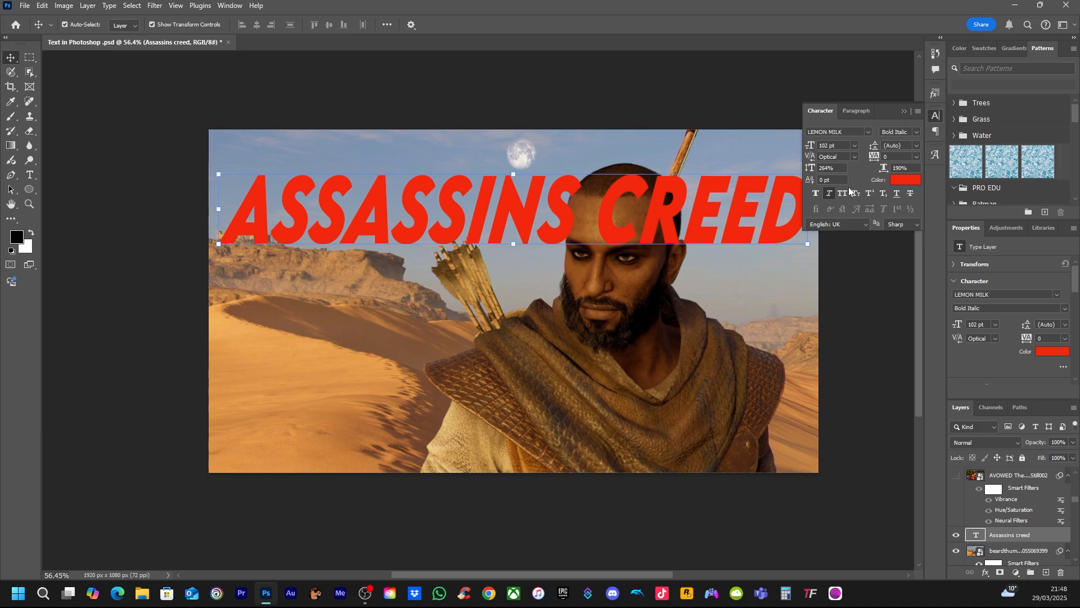
Change the title's font to Komika Axis Regular and shift it slightly up to fit within the image
click(868, 133)
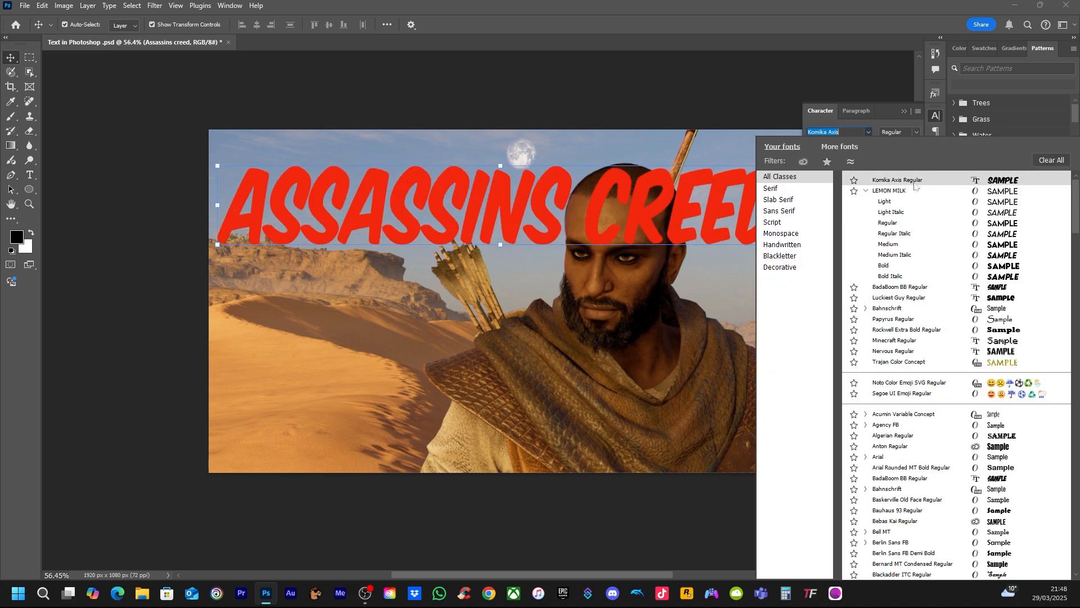
click(914, 181)
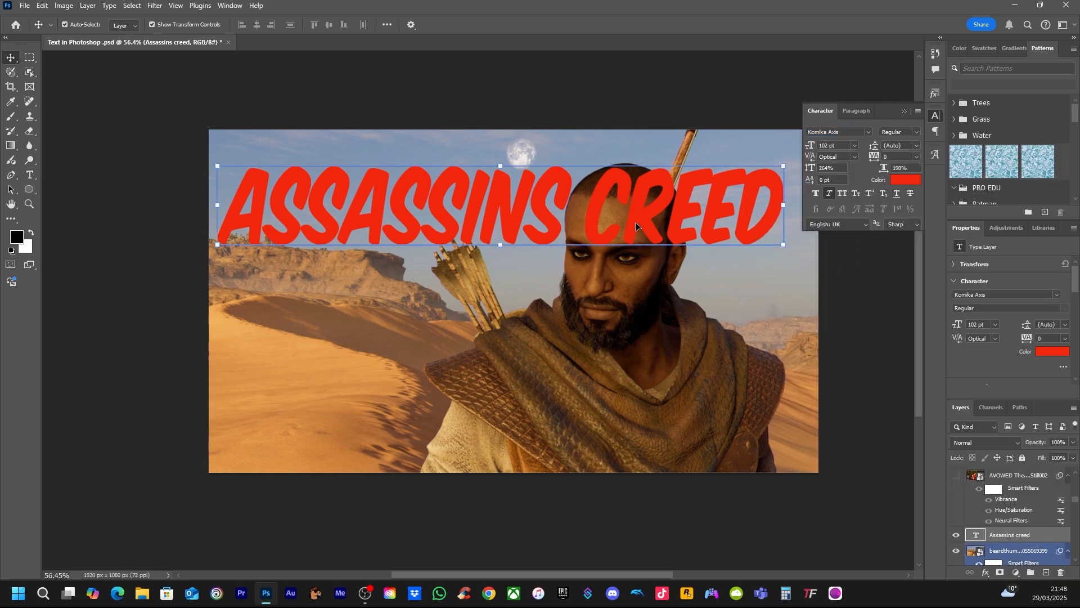
drag(539, 195, 546, 178)
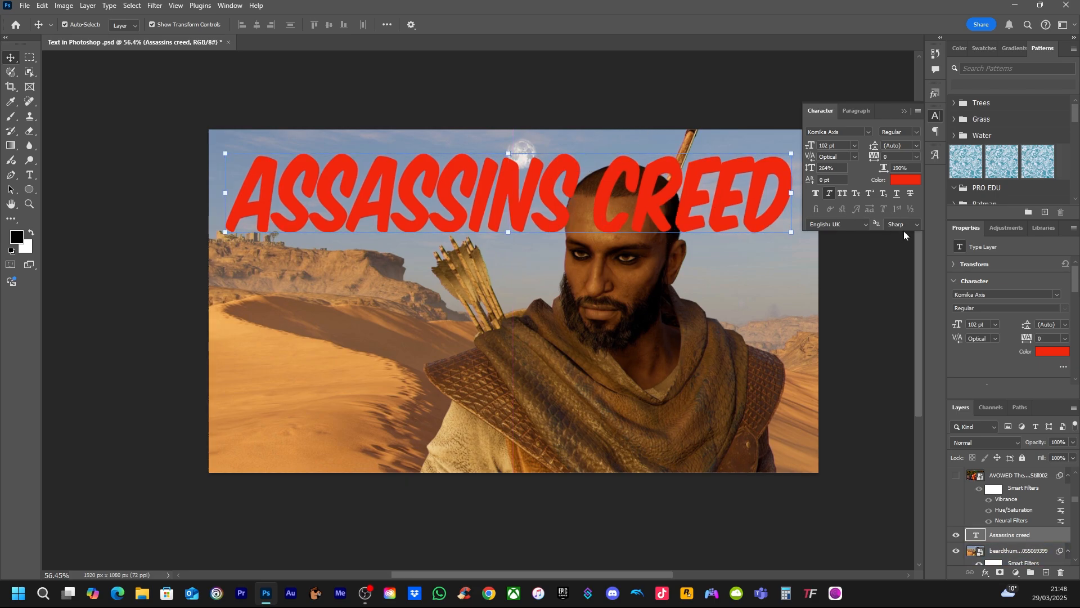
Try the Faux Italic, Faux Bold and All Caps styles on the title, leaving only Faux Italic on
click(830, 195)
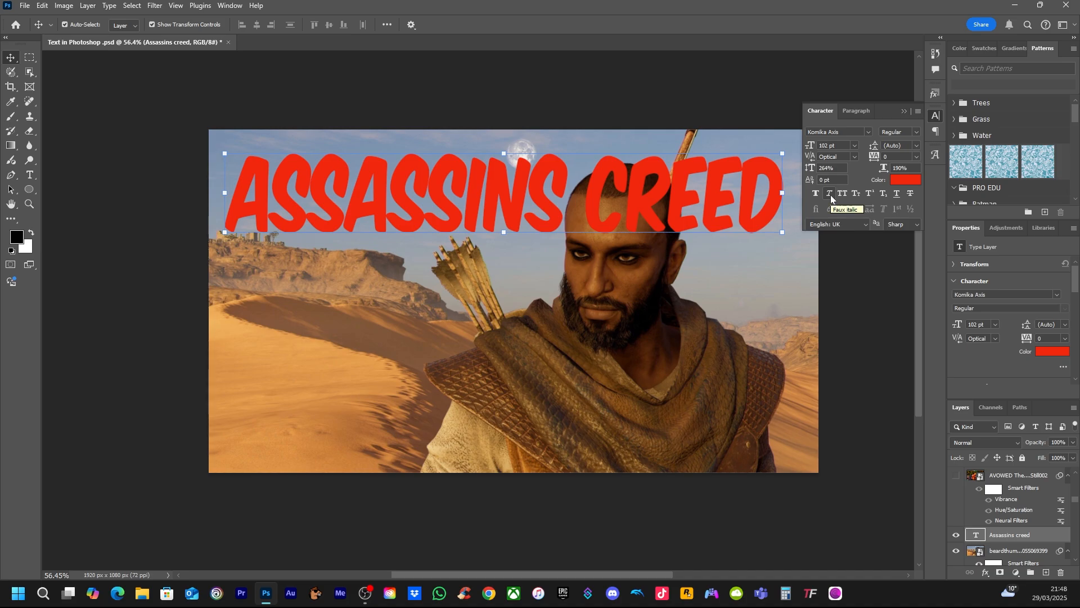
click(830, 195)
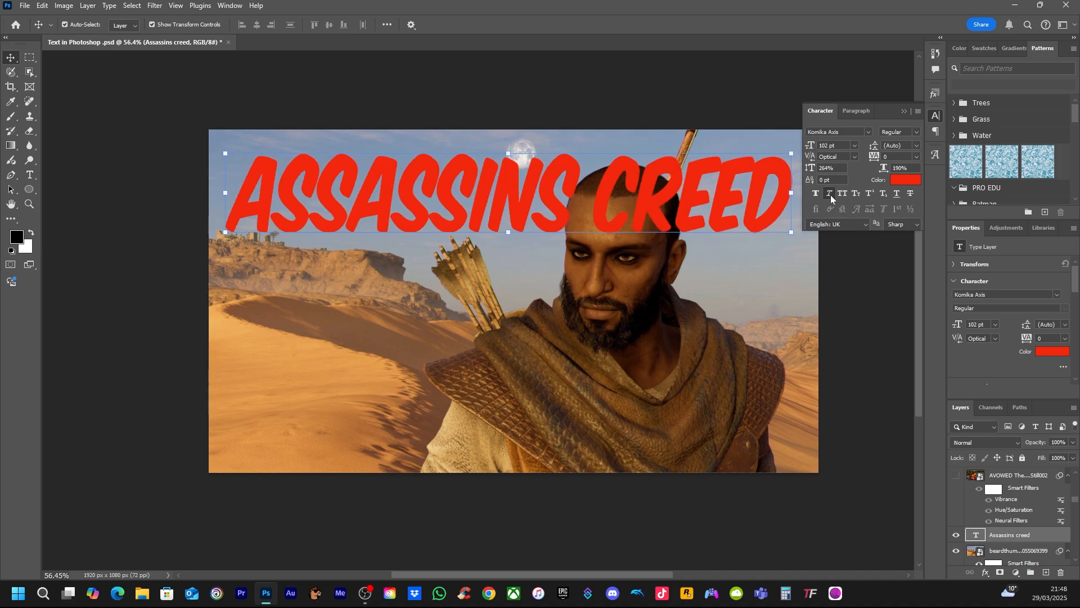
click(830, 194)
click(818, 193)
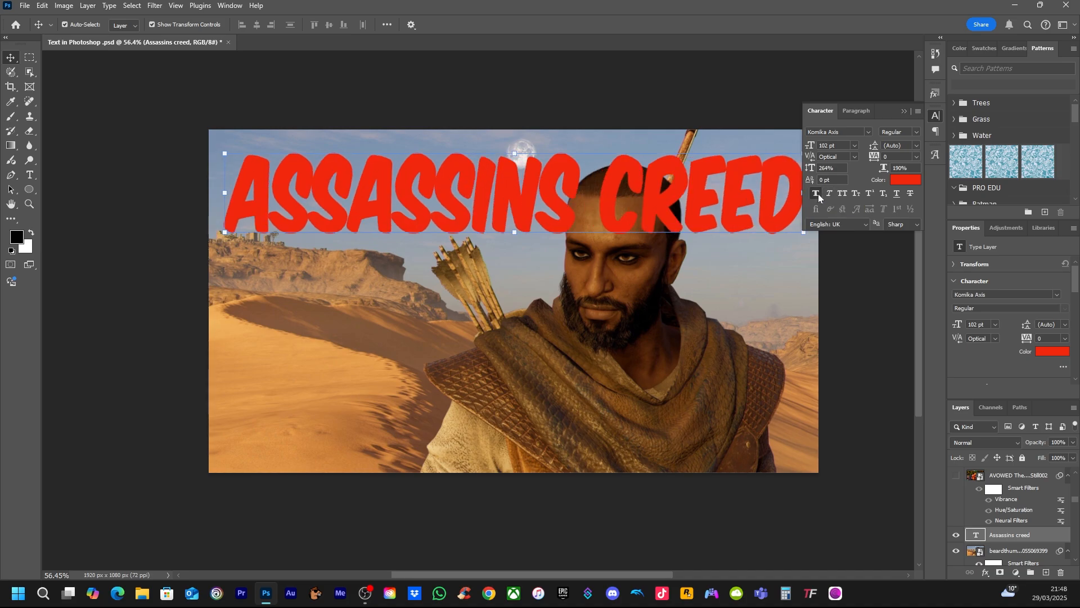
click(842, 195)
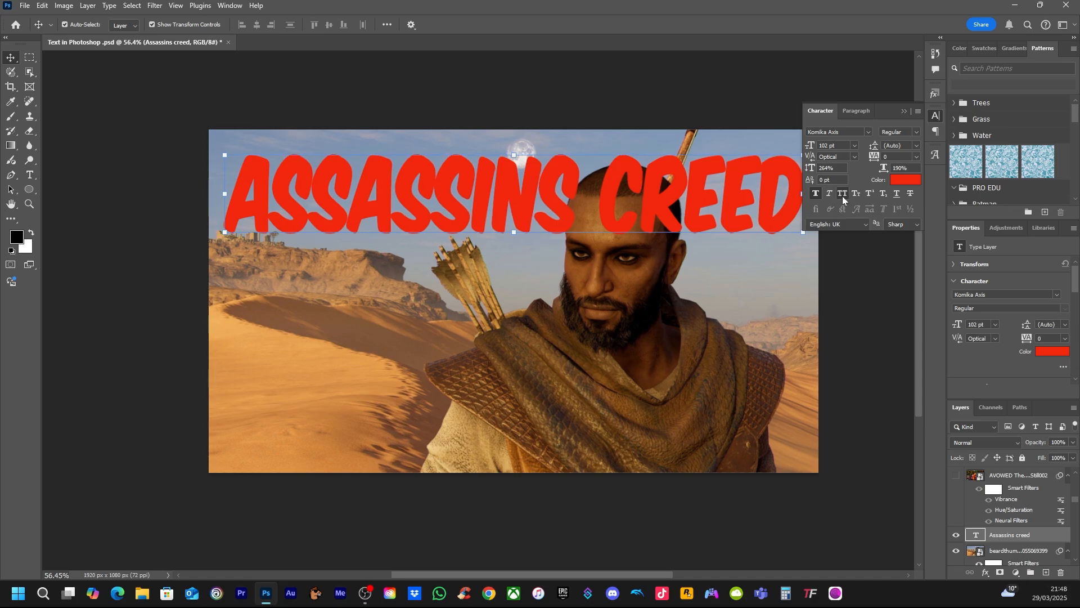
click(829, 195)
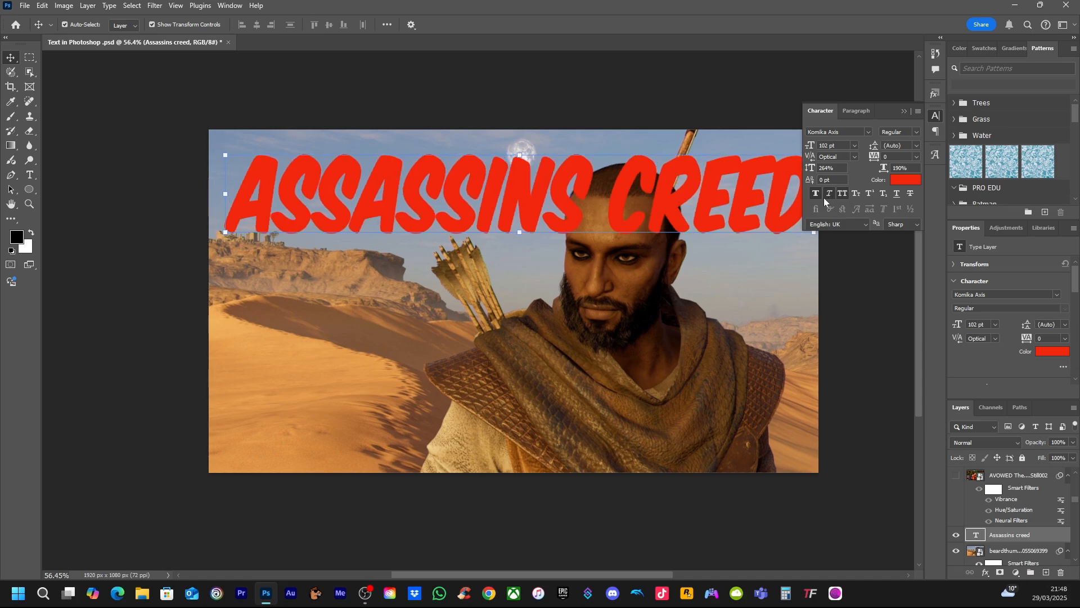
click(815, 194)
click(844, 194)
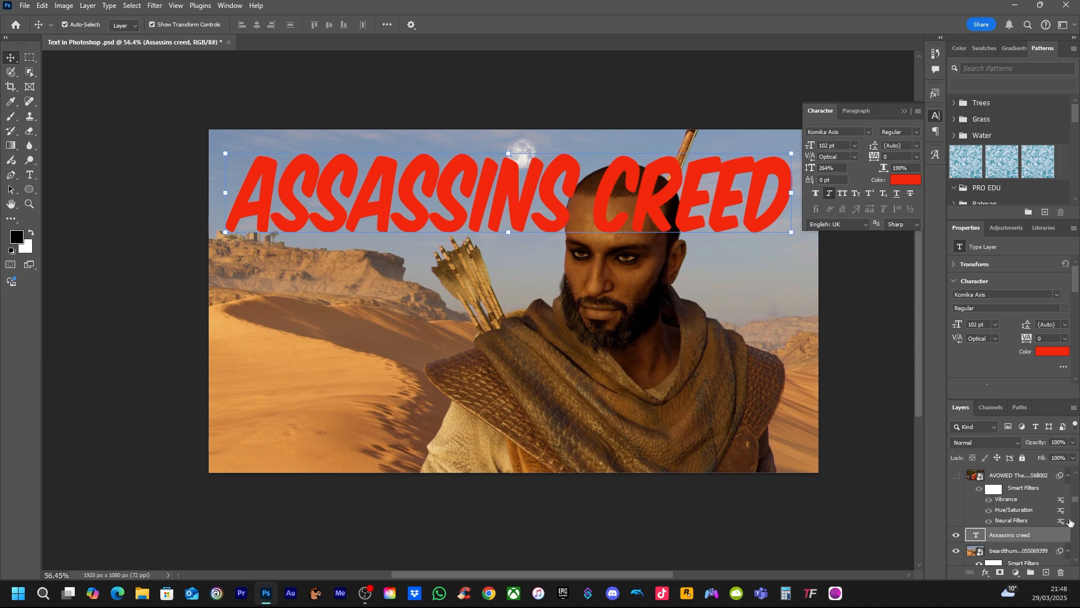
Open the layer style settings of the Assassins creed text layer and try a black Stroke around the title
scroll(1075, 500, up, 3)
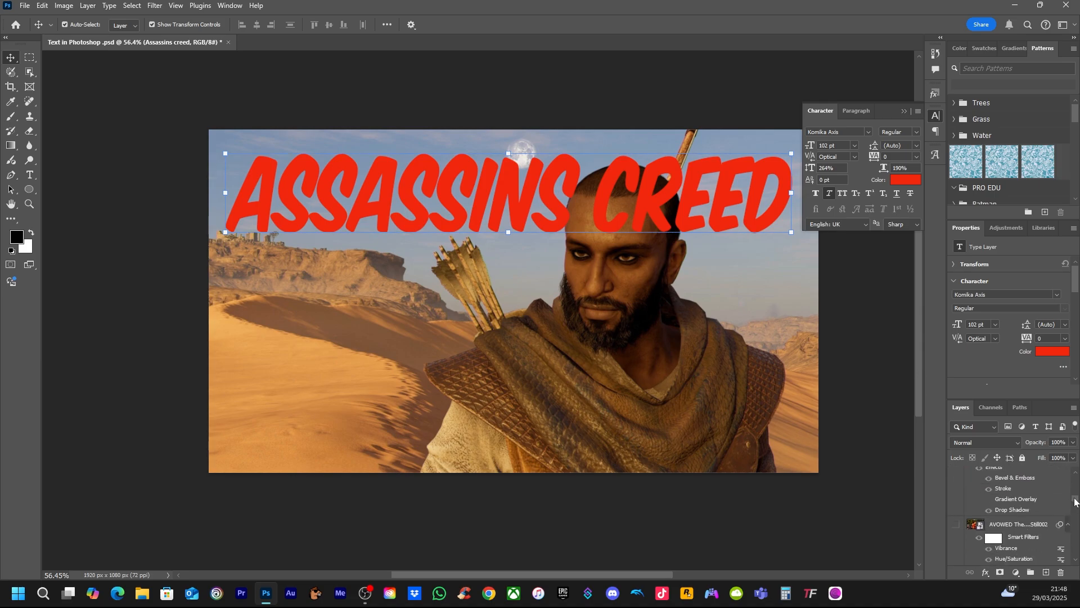
scroll(1074, 502, down, 5)
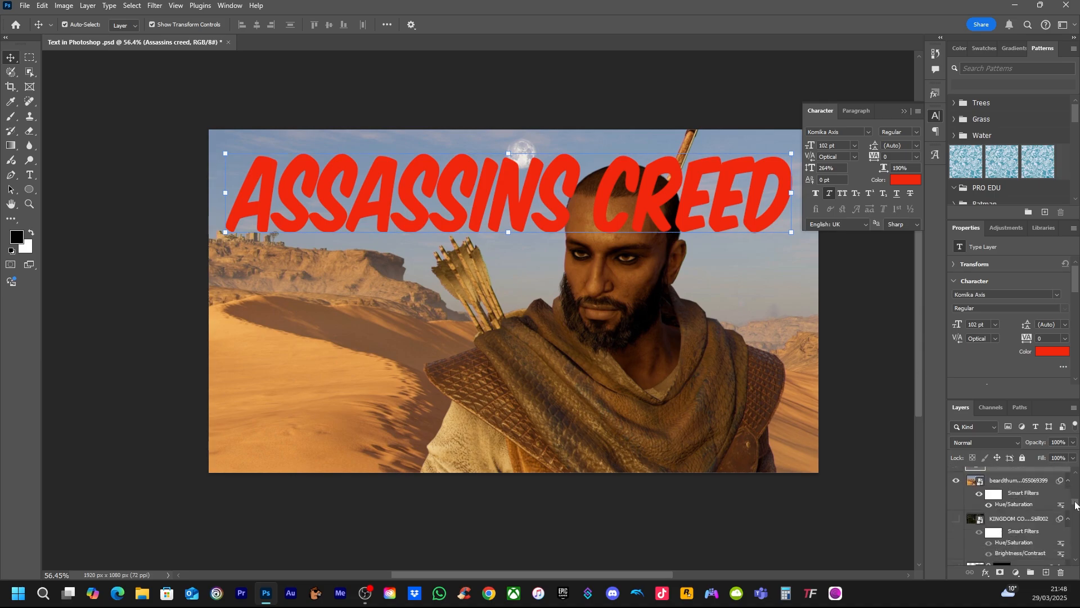
scroll(1074, 504, up, 2)
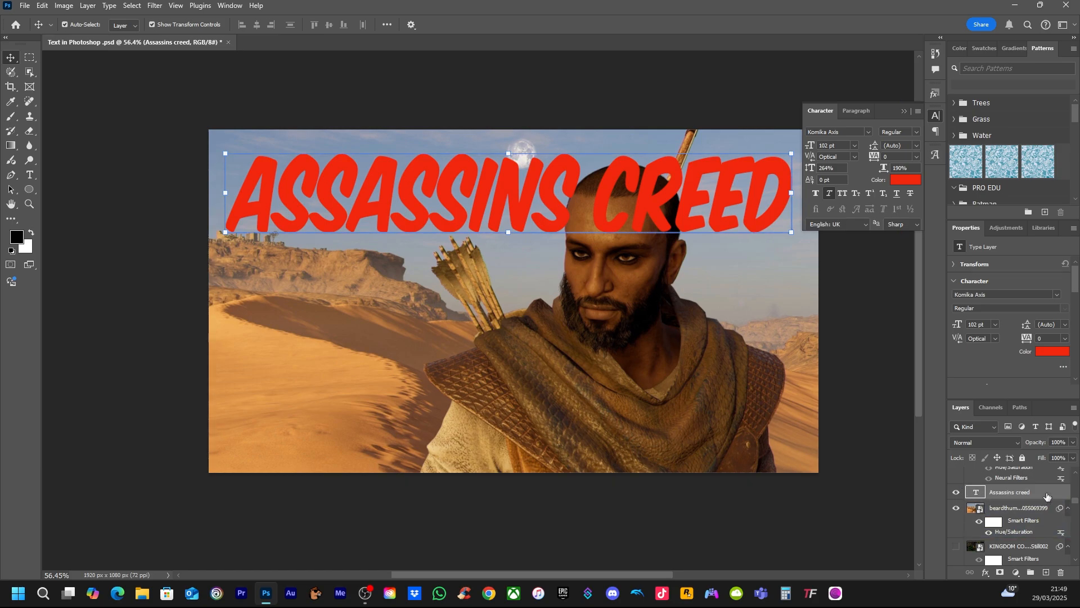
key(h)
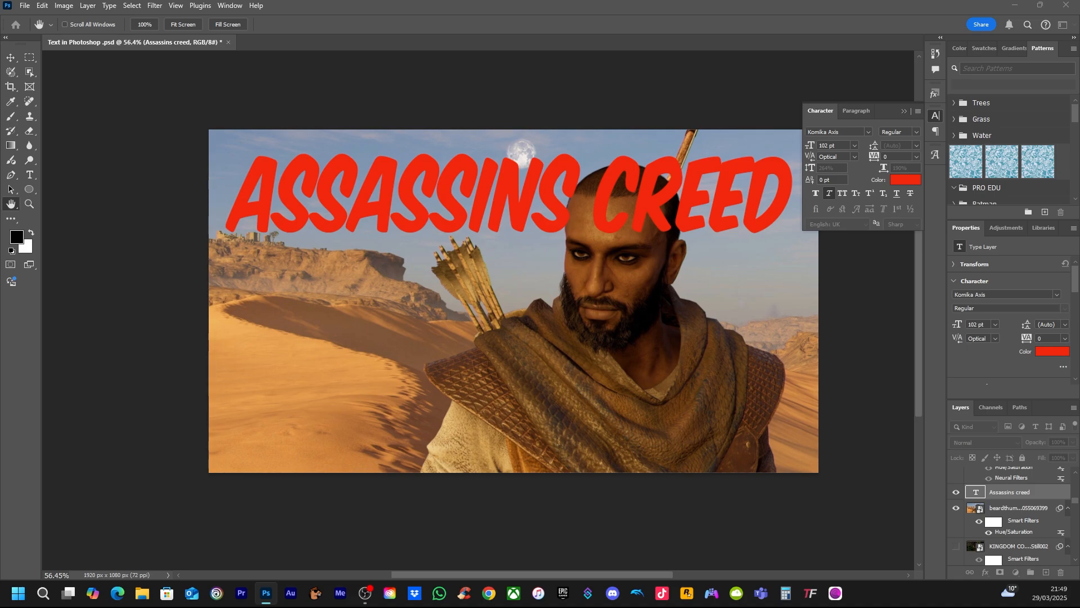
double_click(1041, 492)
drag(836, 394, 745, 271)
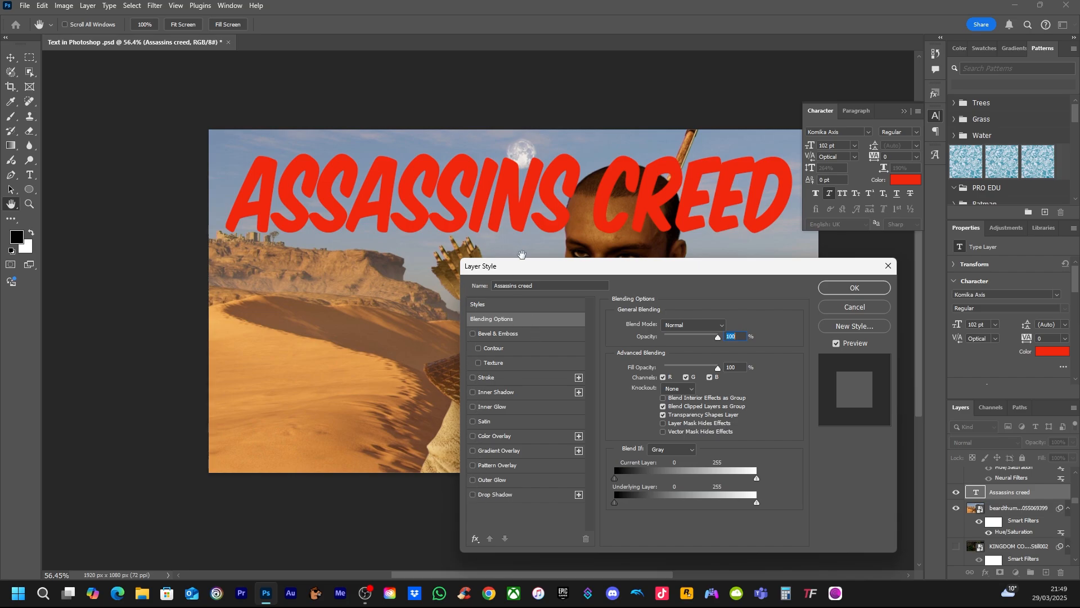
click(473, 379)
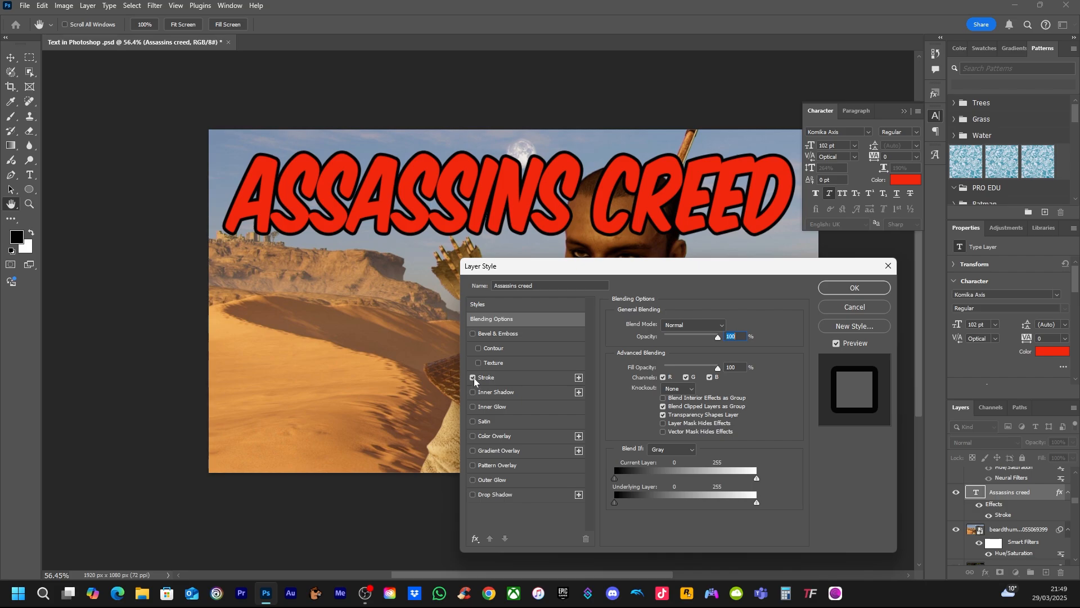
click(474, 378)
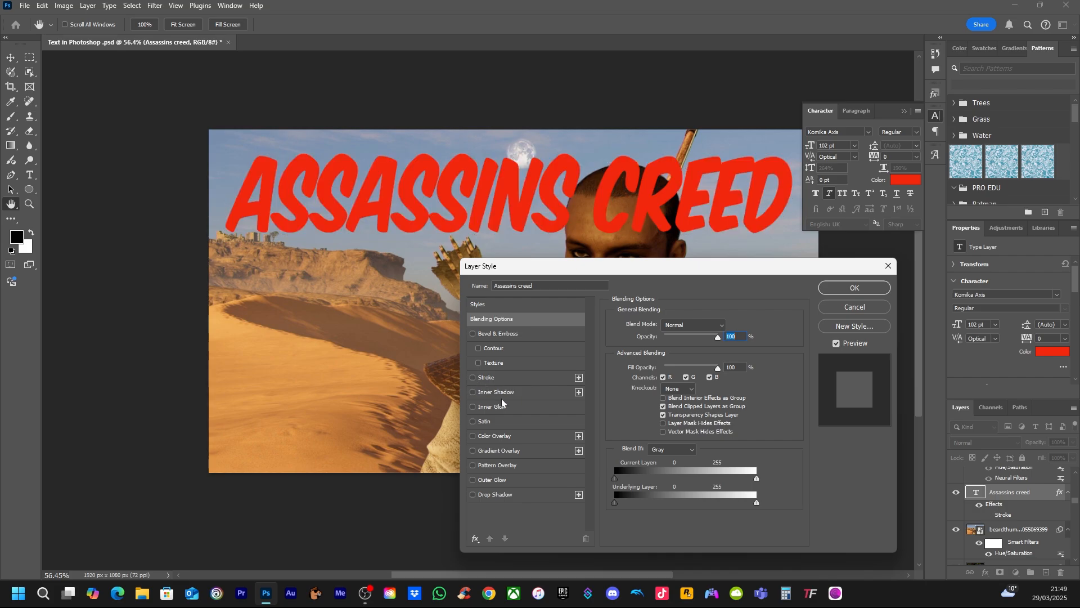
Add an Outer Glow to the title and set its colour to near-white eef1f5
click(474, 480)
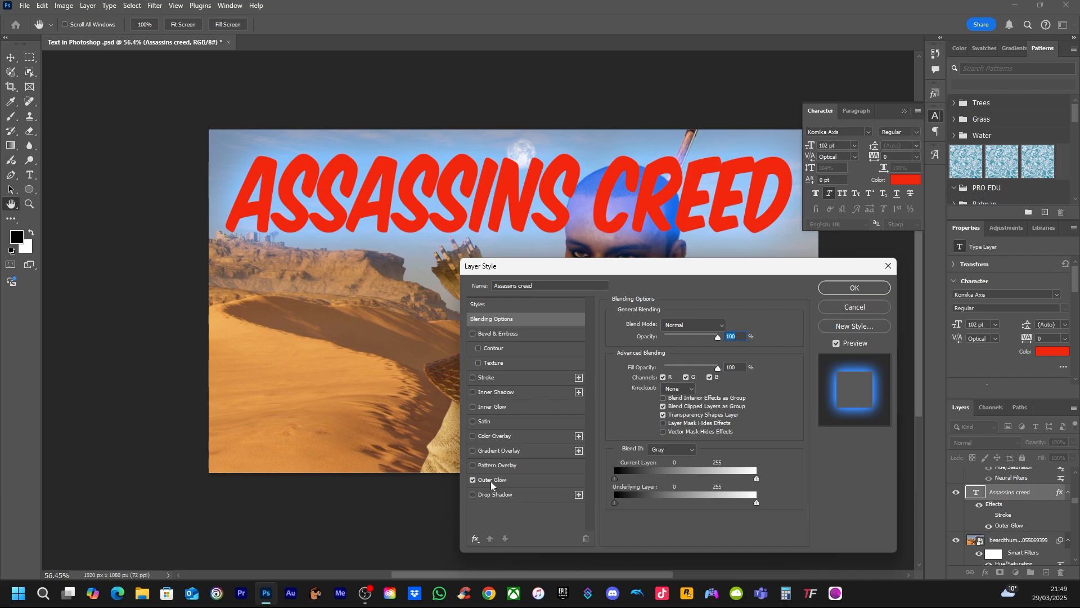
click(522, 481)
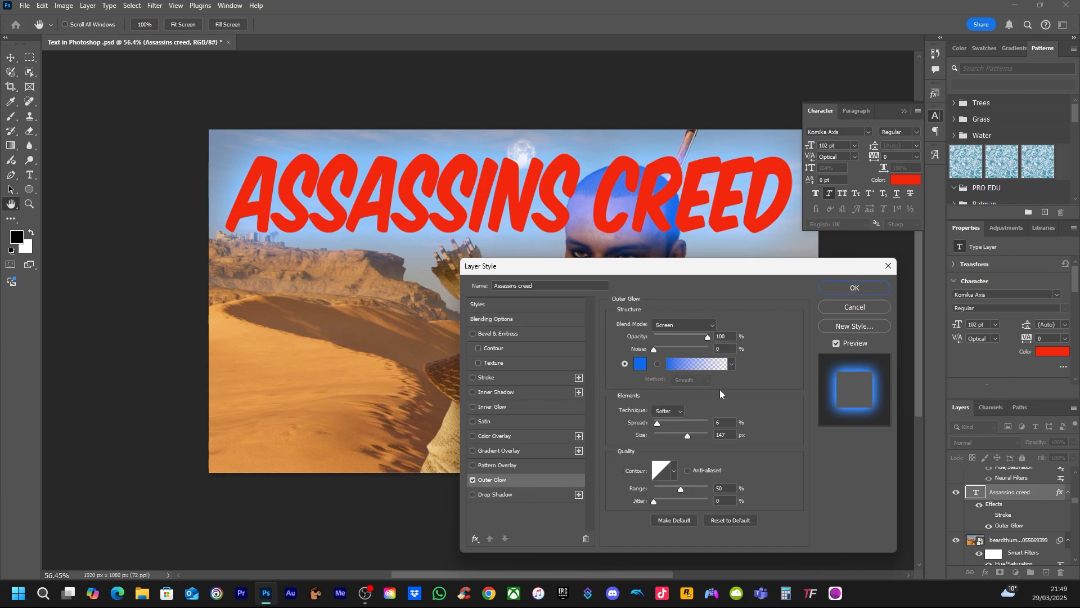
click(640, 365)
click(697, 369)
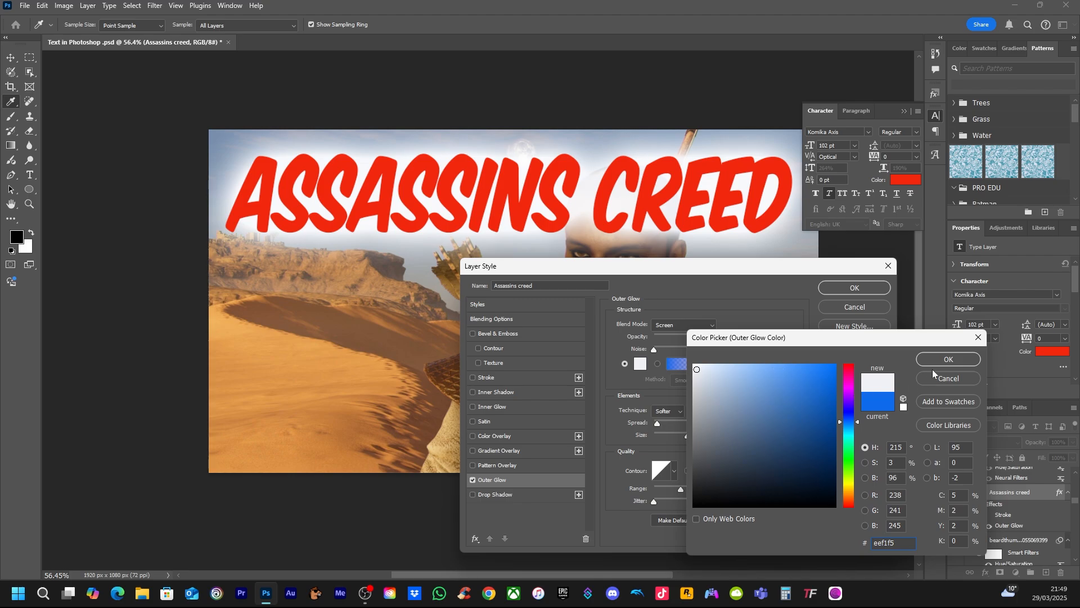
click(949, 361)
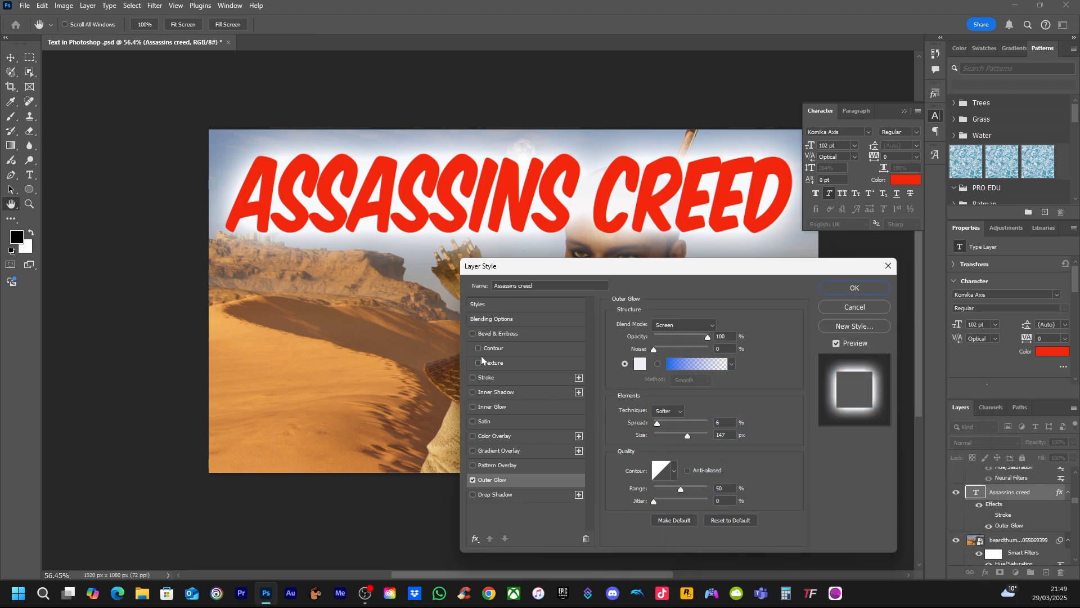
Add a black Stroke to the title and set the Outer Glow's spread to 7% and size to 155 px
click(472, 377)
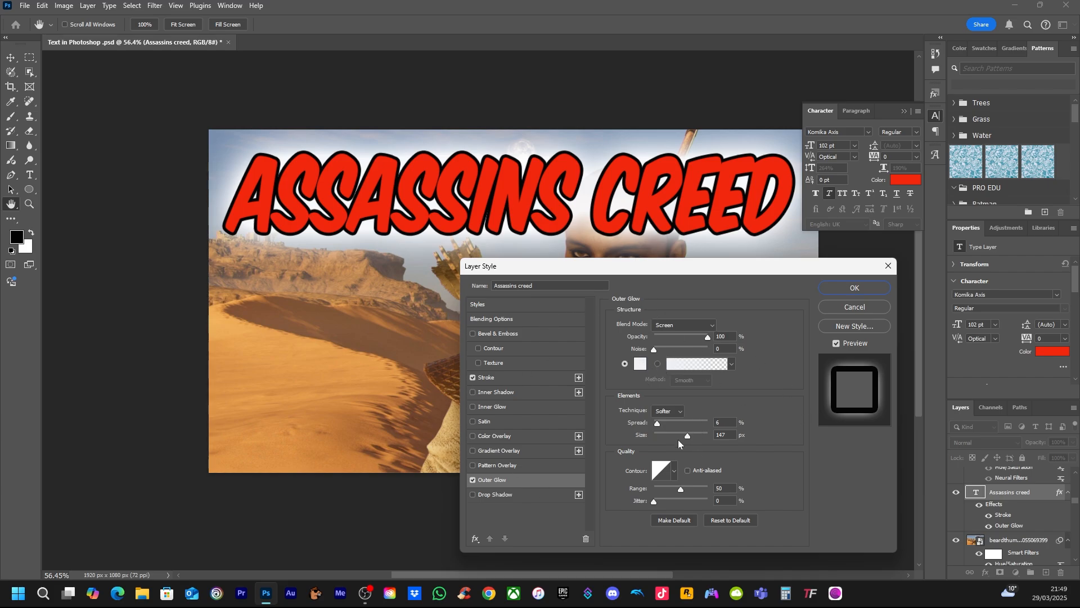
mouse_move(686, 437)
mouse_down()
mouse_move(667, 438)
mouse_move(693, 440)
mouse_move(663, 428)
mouse_move(709, 423)
mouse_move(660, 424)
mouse_move(675, 439)
mouse_move(701, 435)
mouse_move(690, 440)
mouse_up()
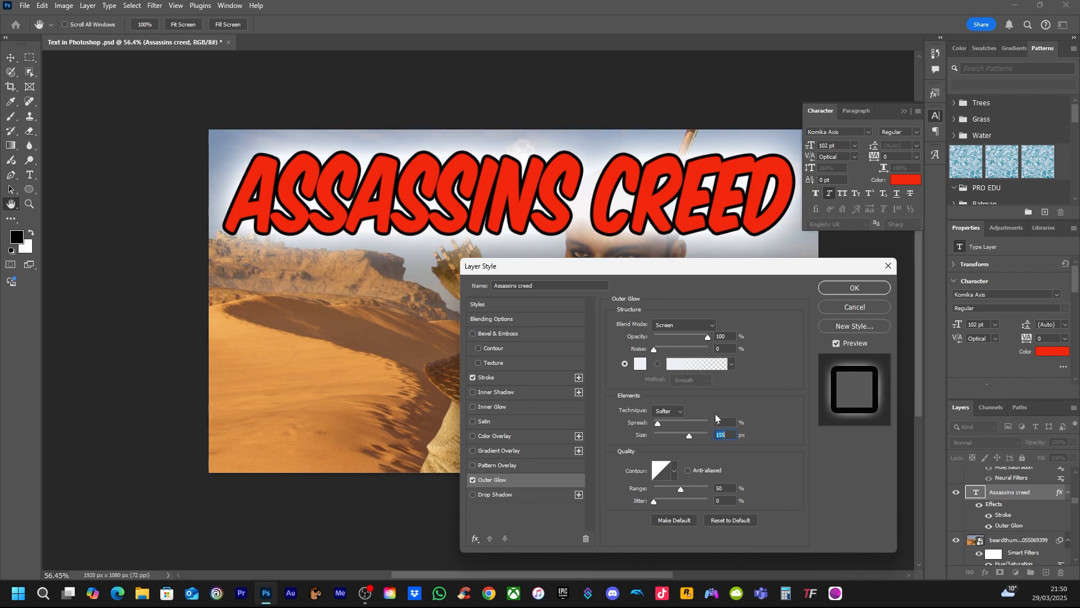
click(473, 379)
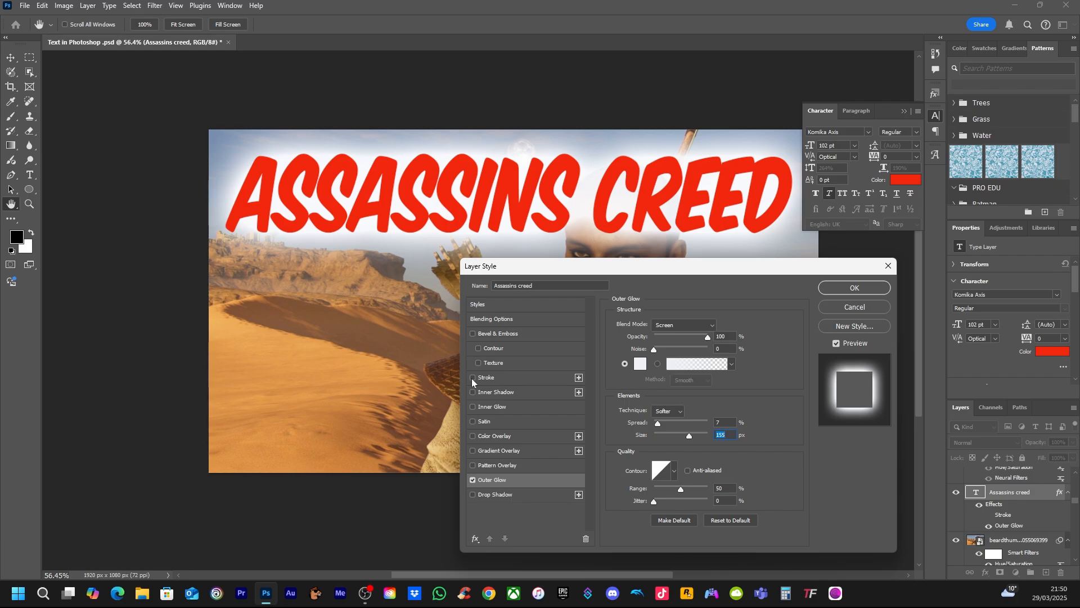
click(473, 377)
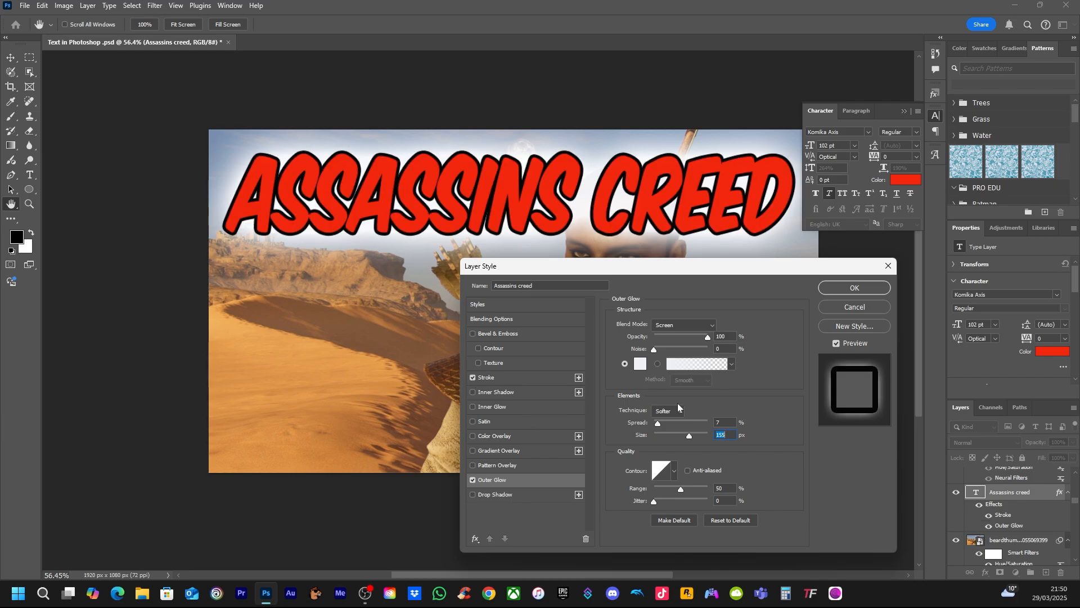
Try a Pattern Overlay, then a black Drop Shadow at a 45° angle with increased distance in place of the Outer Glow
click(472, 466)
click(473, 465)
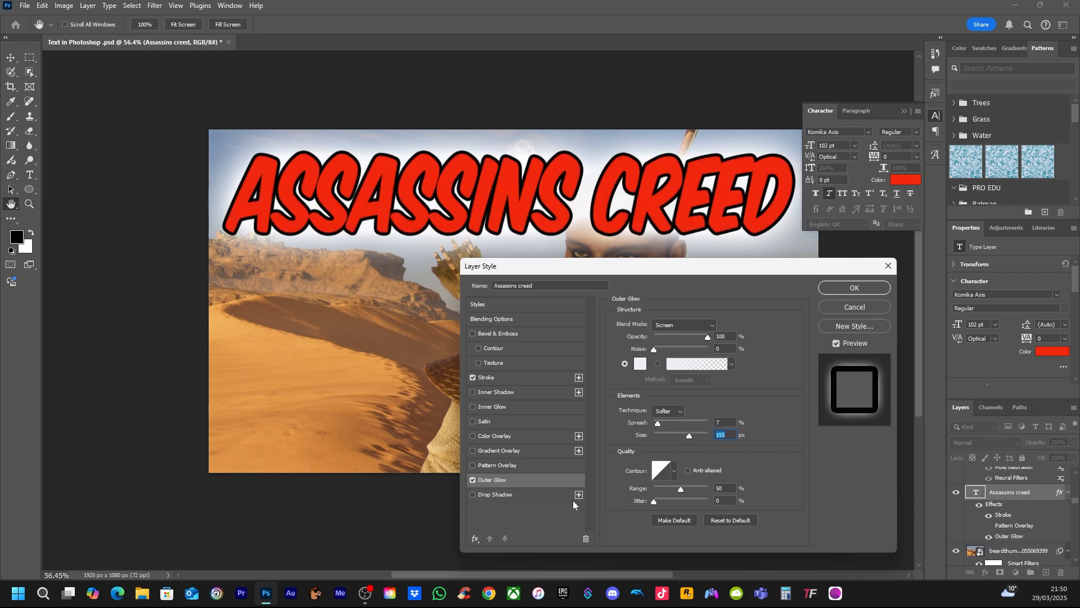
click(473, 495)
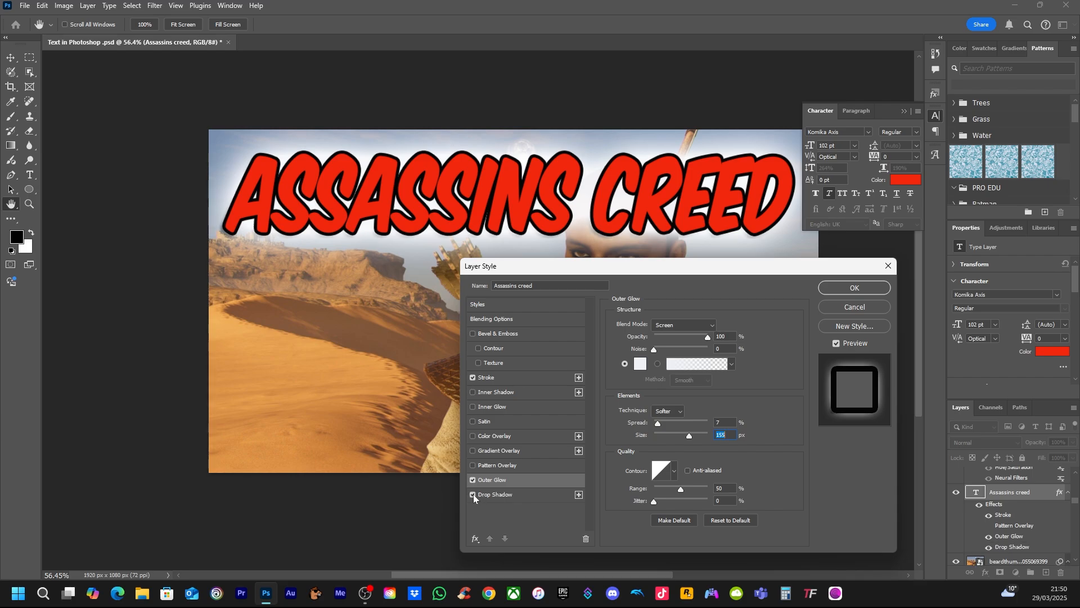
click(479, 481)
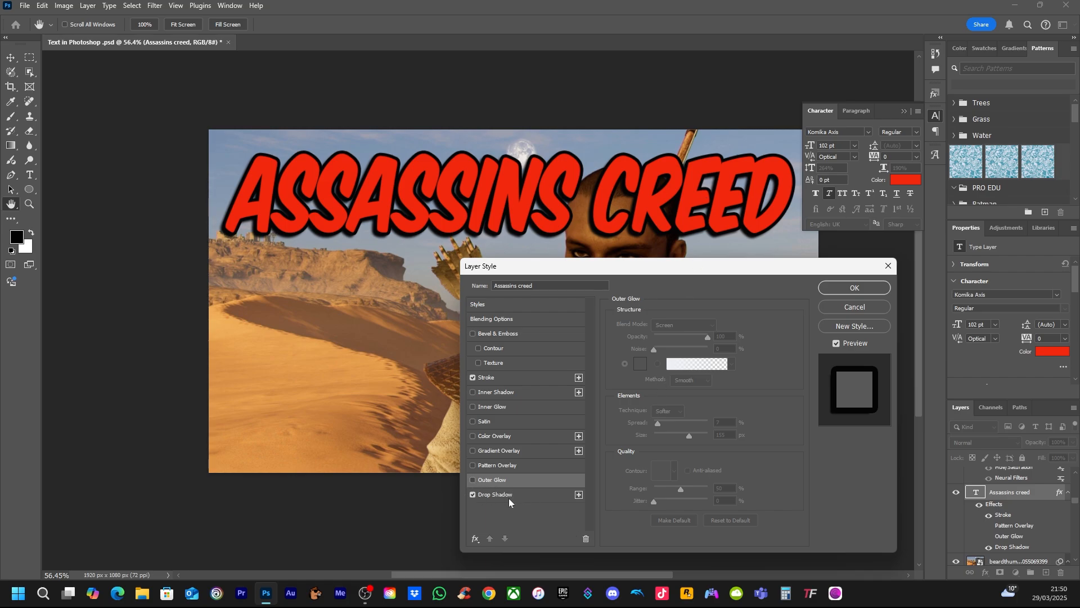
click(524, 494)
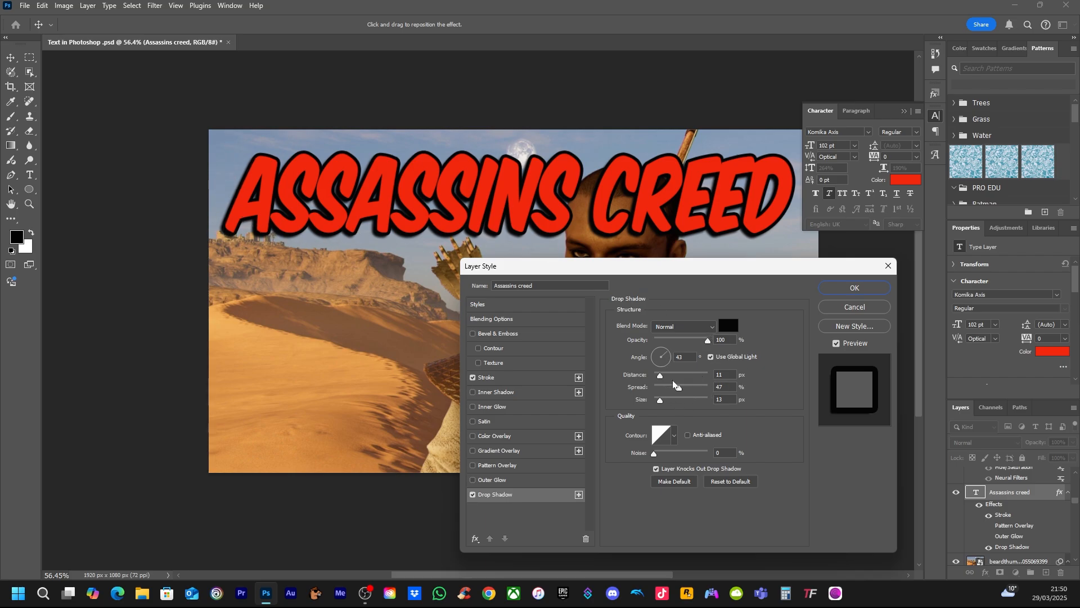
drag(661, 378, 668, 354)
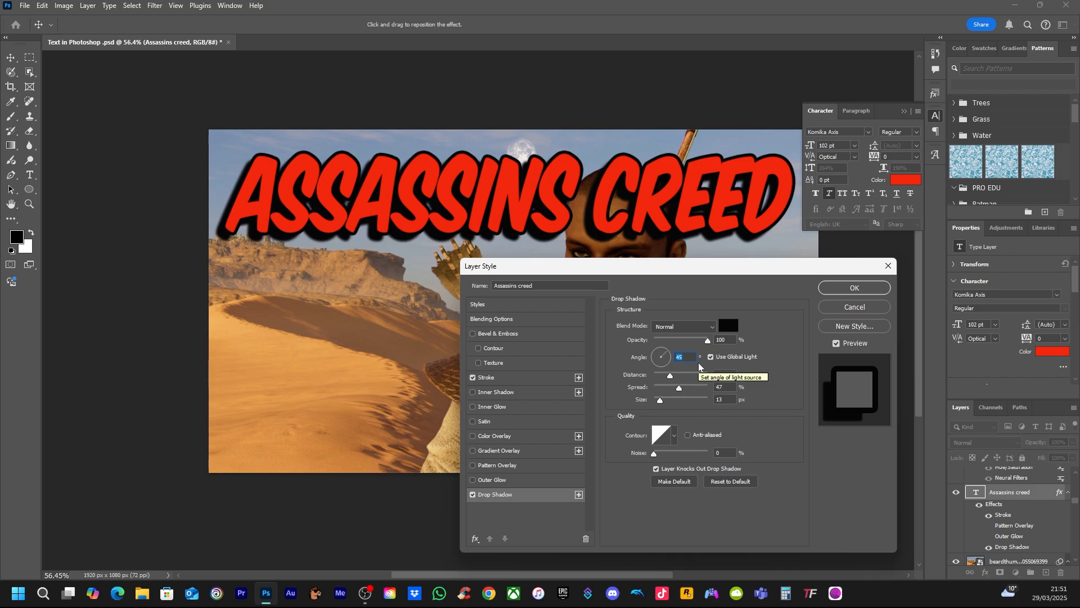
drag(680, 267, 1079, 293)
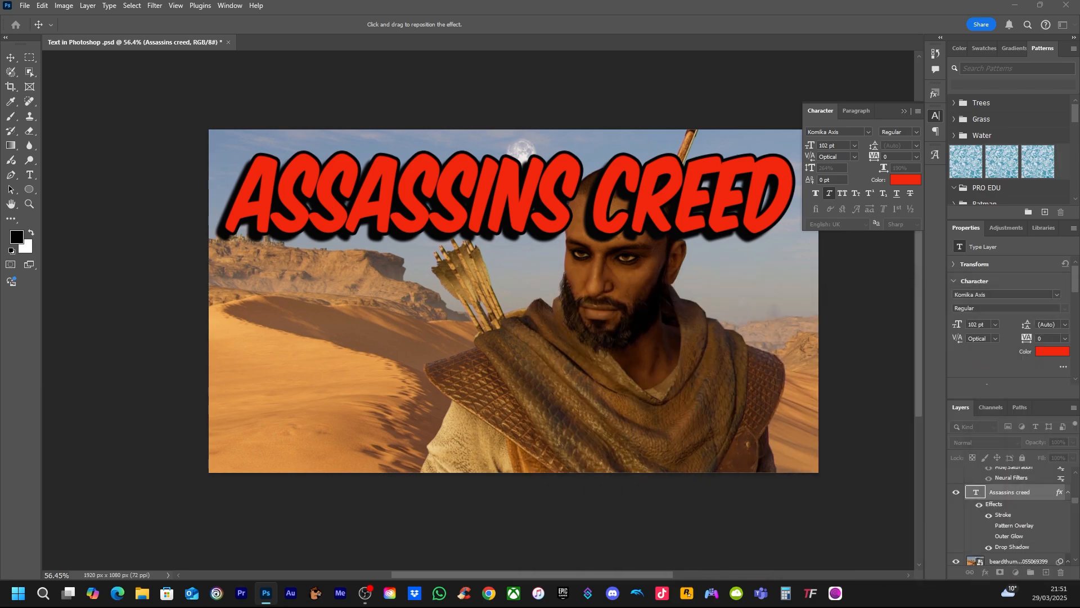
click(935, 116)
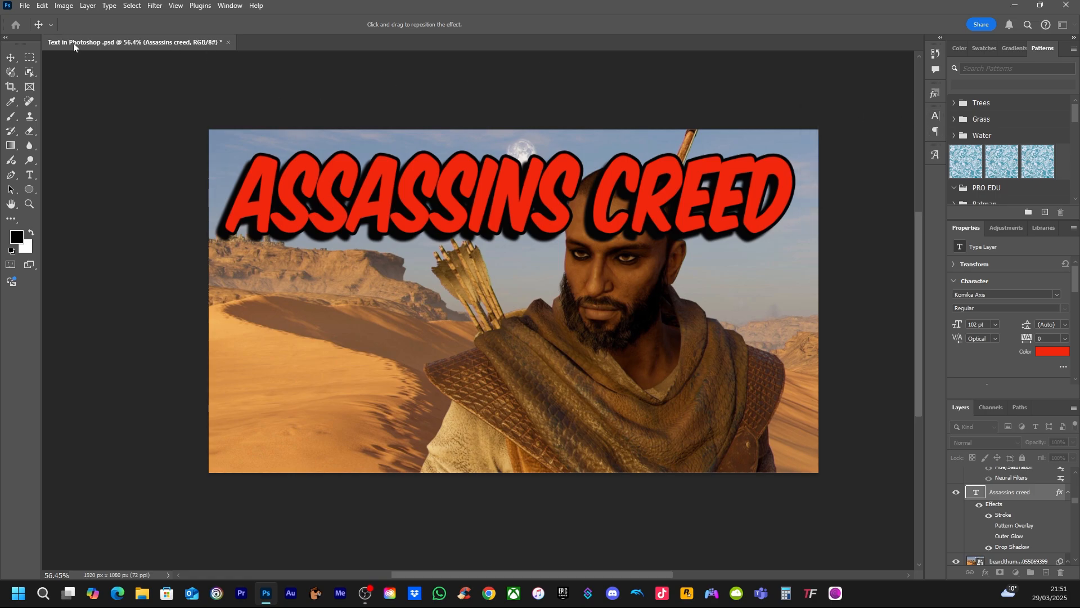
key(Return)
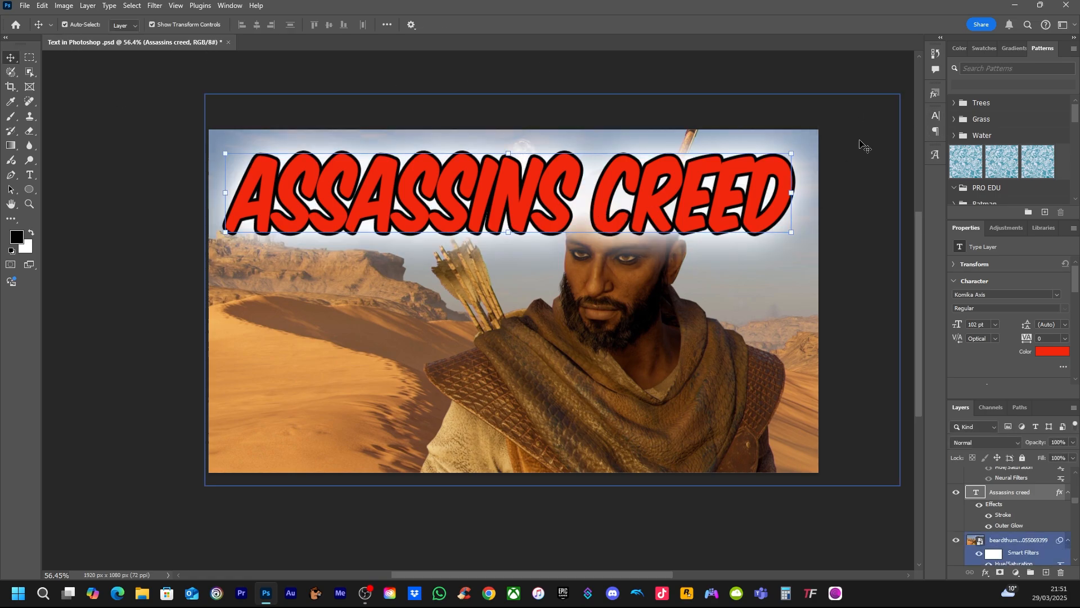
Set the title's horizontal scale to 188% and its vertical scale to 312%
click(935, 117)
drag(885, 170, 907, 164)
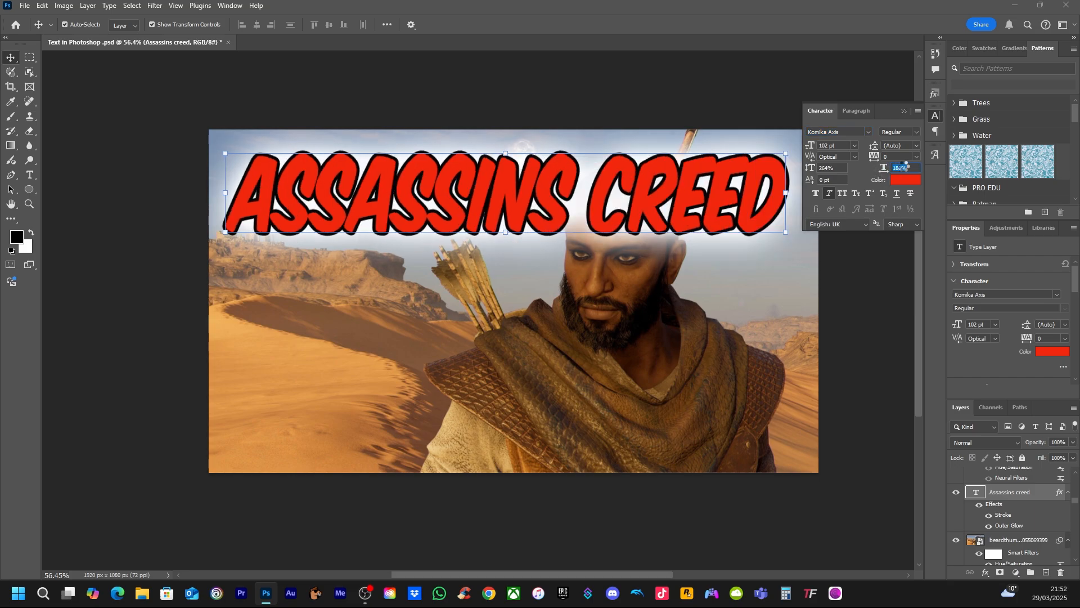
key(Return)
drag(810, 169, 885, 165)
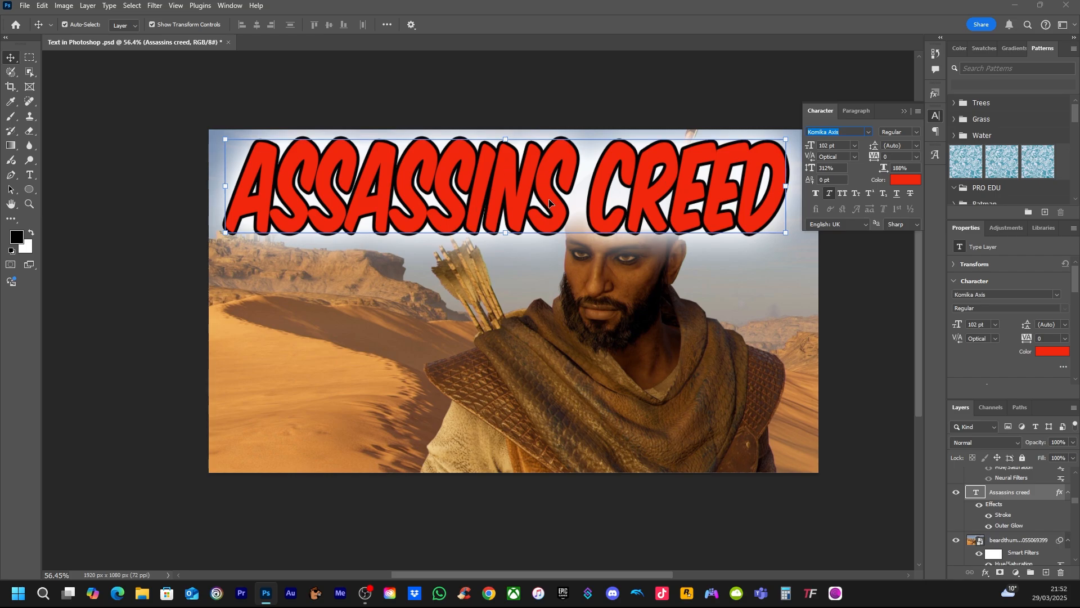
Move the title down across the character's chest and centre it horizontally, then close the character settings
drag(550, 214, 546, 407)
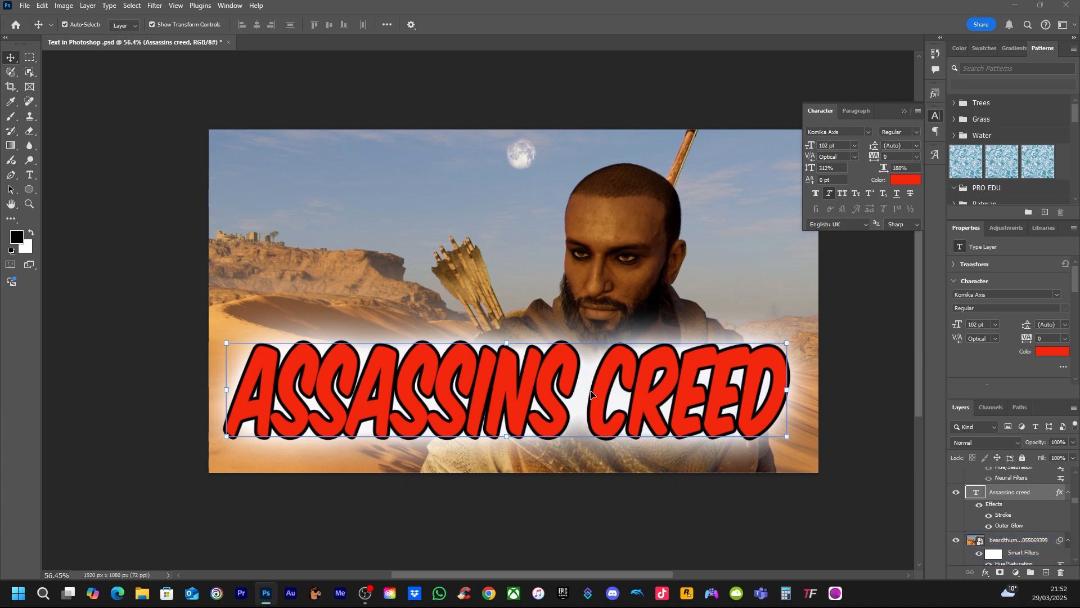
drag(577, 388, 585, 388)
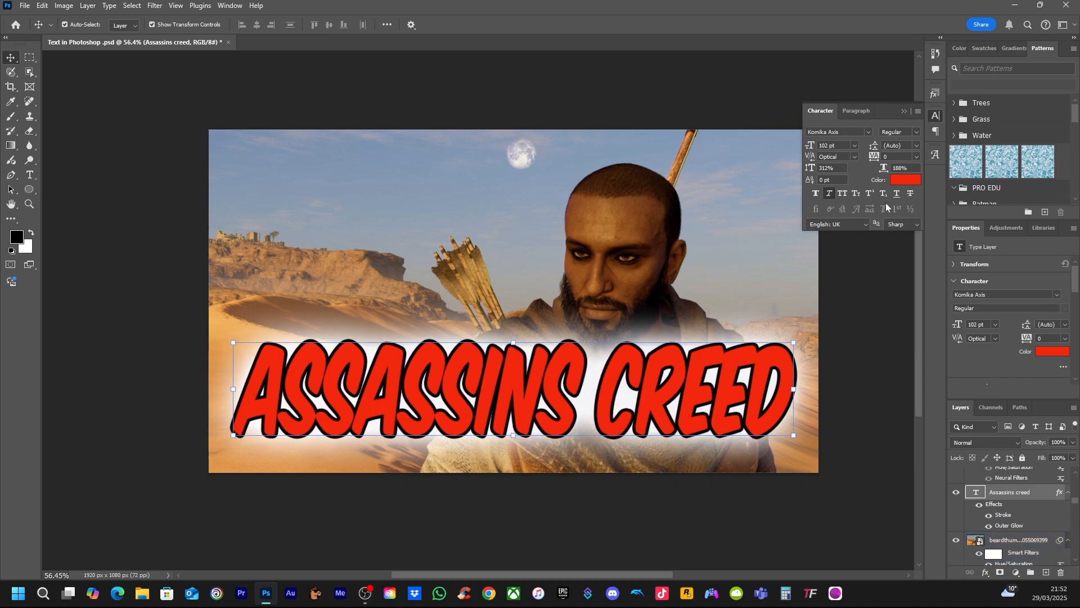
click(935, 118)
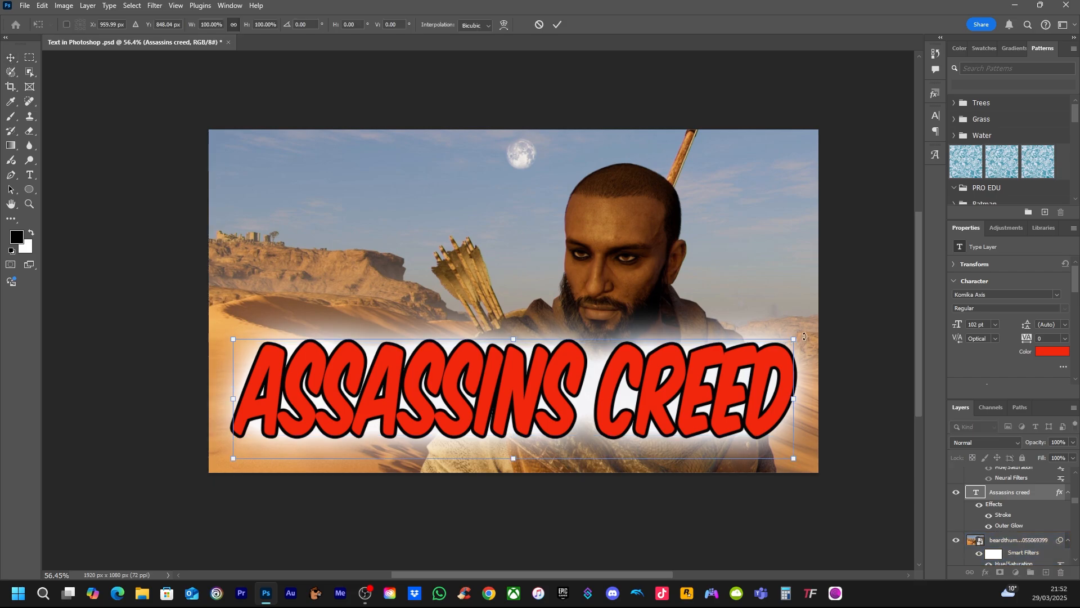
Try tilting the title counterclockwise by about 4.4° with a free transform
drag(804, 336, 763, 308)
drag(770, 333, 798, 332)
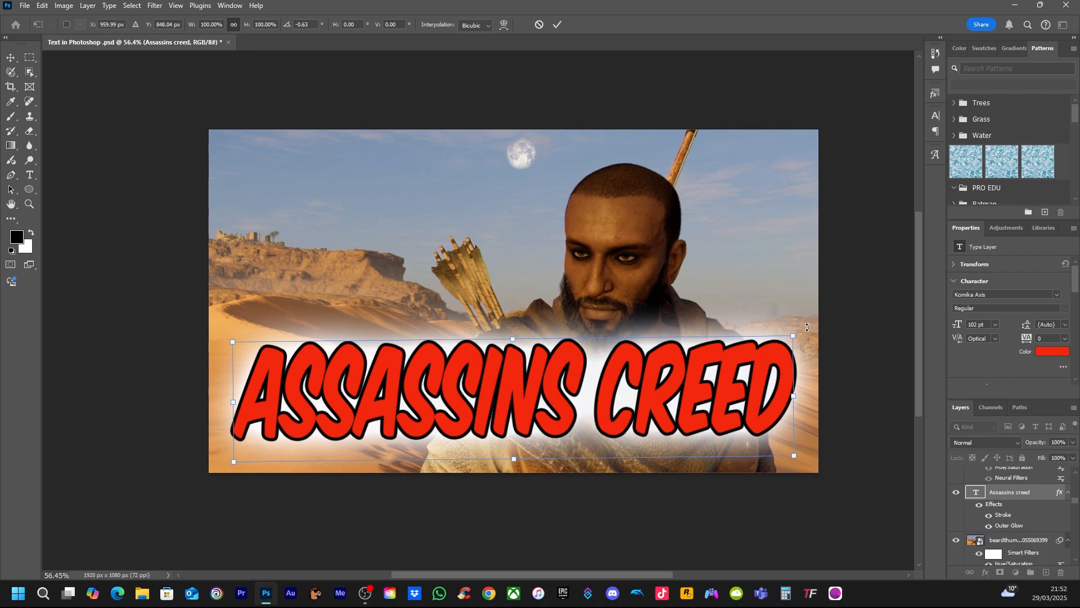
drag(808, 327, 821, 294)
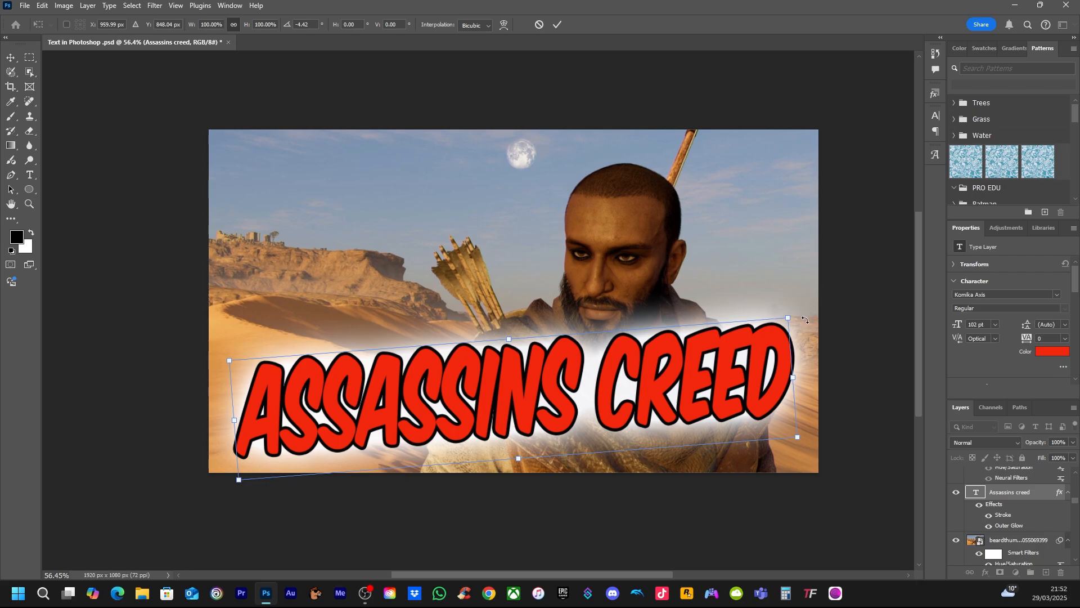
drag(802, 313, 812, 330)
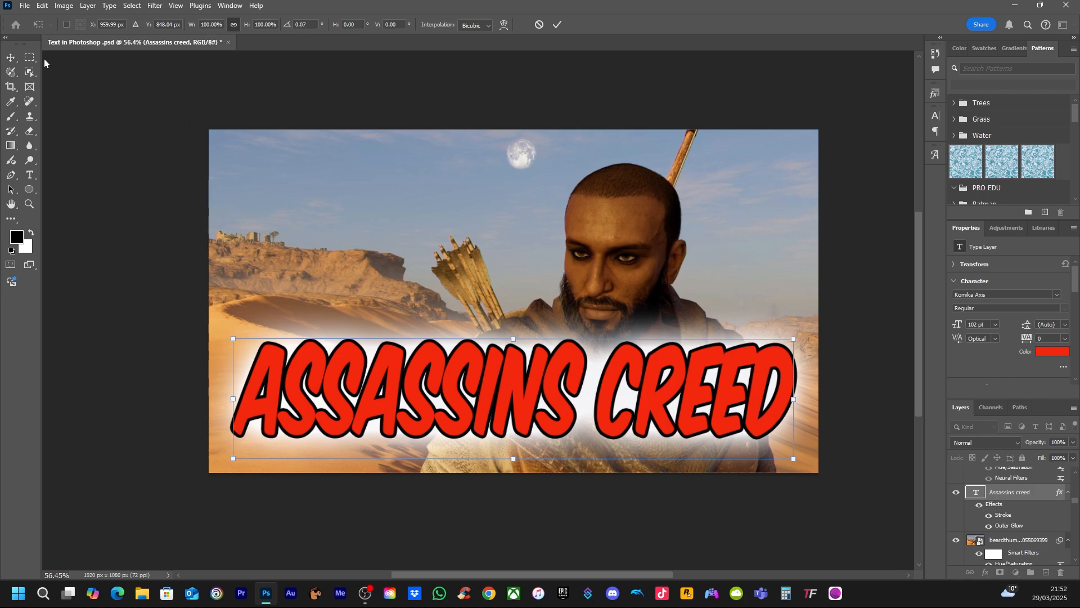
click(11, 58)
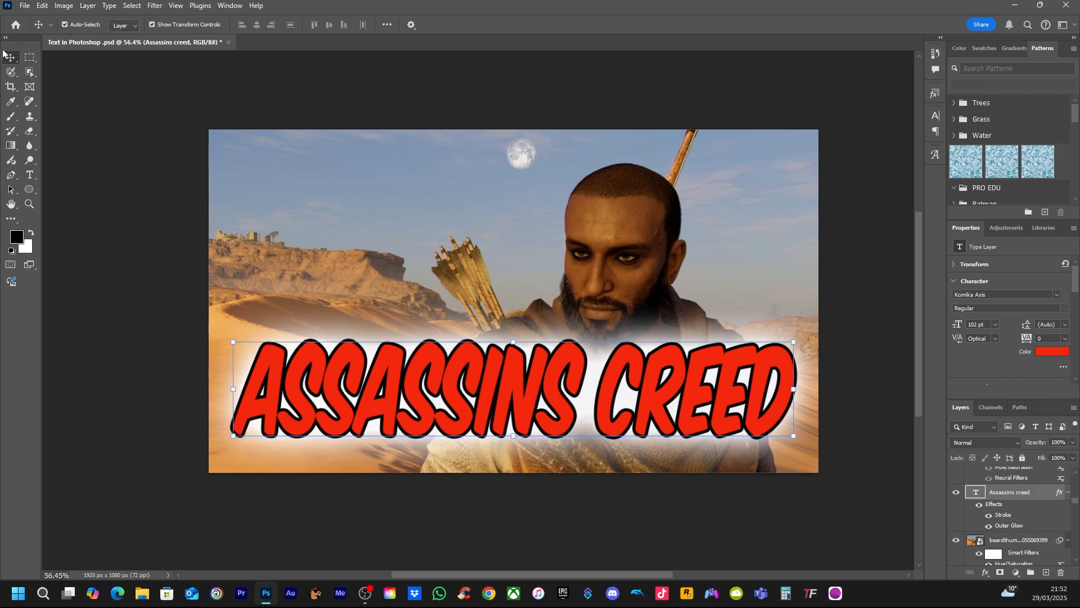
Shift the title slightly down and to the right over the character's chest
mouse_move(518, 399)
mouse_down()
mouse_move(530, 360)
mouse_move(492, 284)
mouse_move(527, 416)
mouse_move(528, 407)
mouse_up()
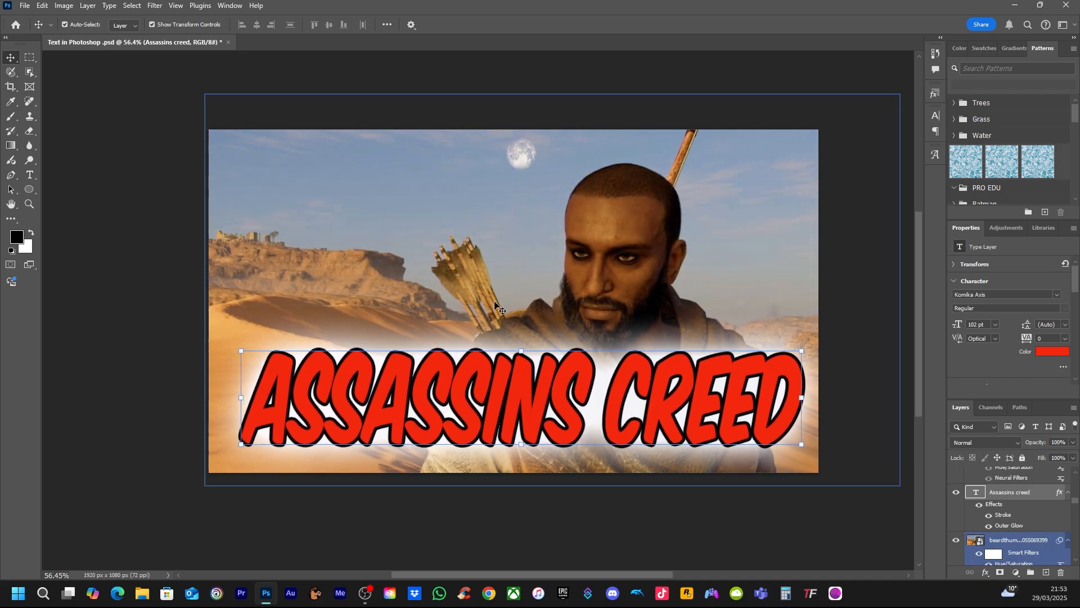